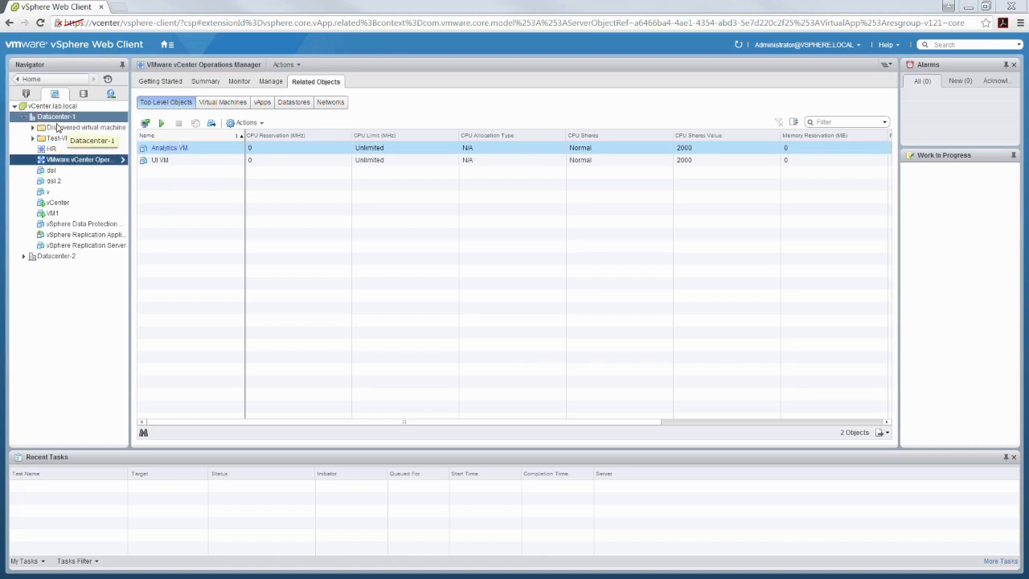
- Check the actions menus of the Discovered virtual machine folder, Test-VMs and Cluster-1
right_click(59, 129)
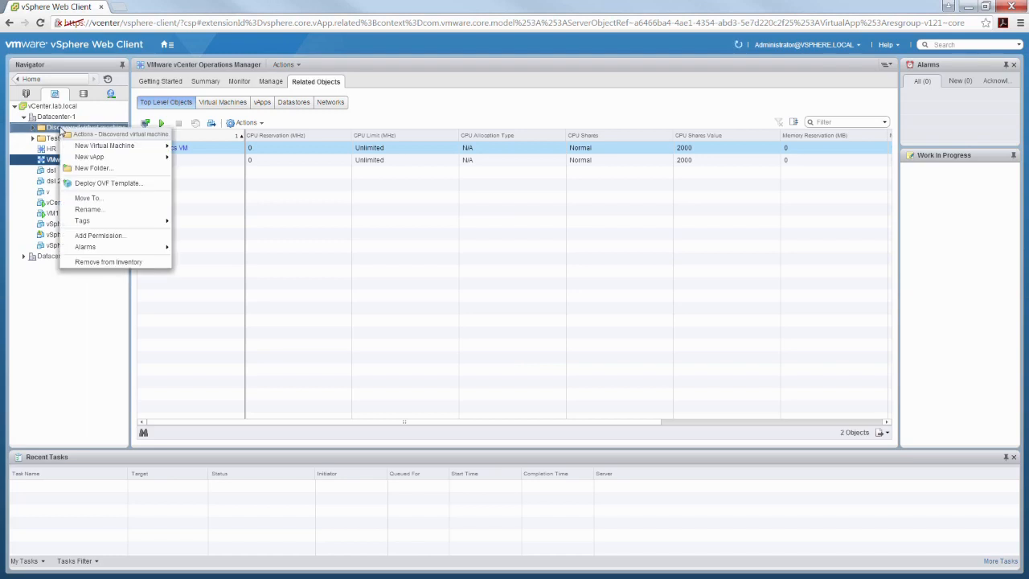
right_click(55, 140)
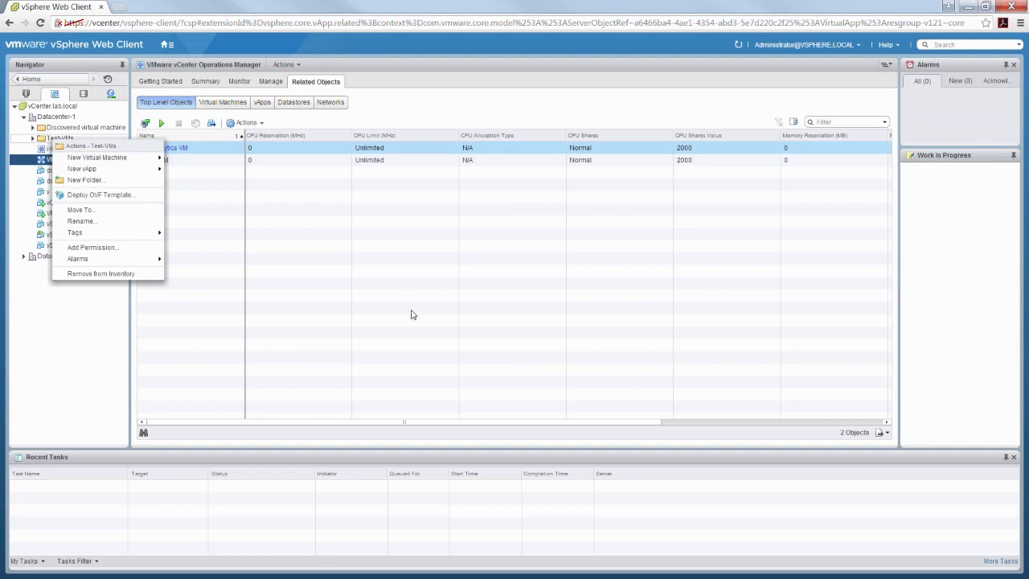
left_click(27, 95)
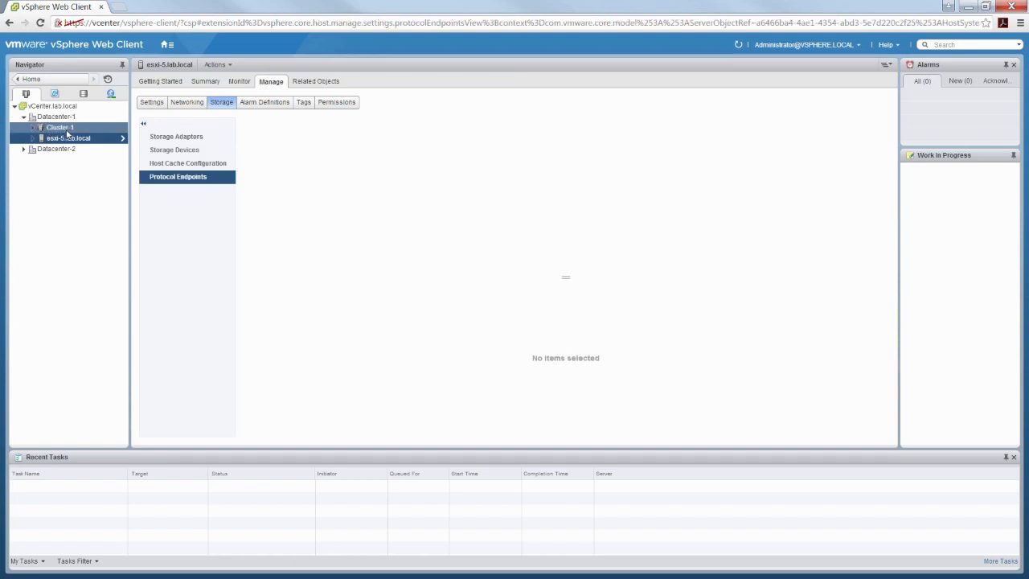
left_click(68, 130)
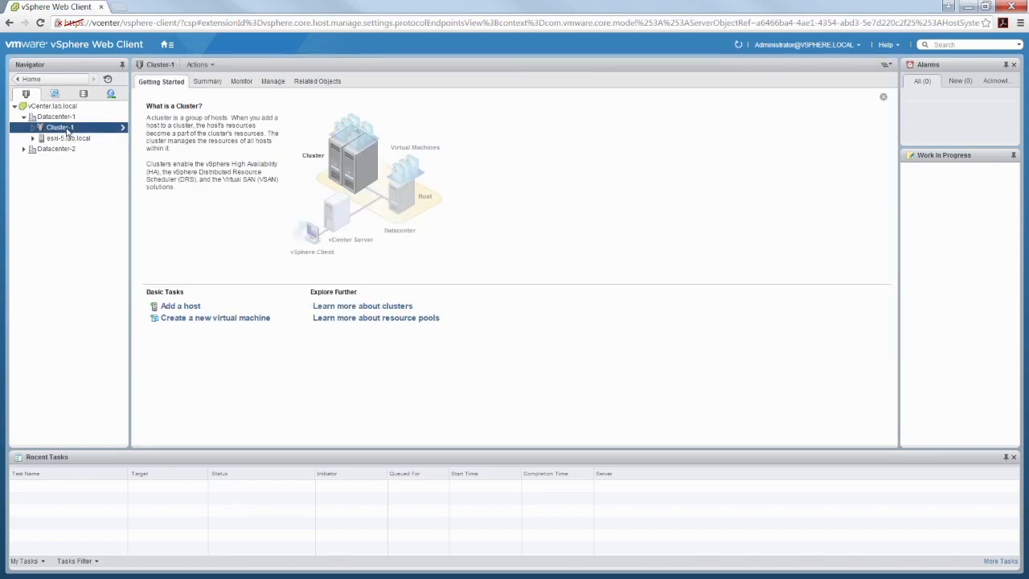
right_click(68, 131)
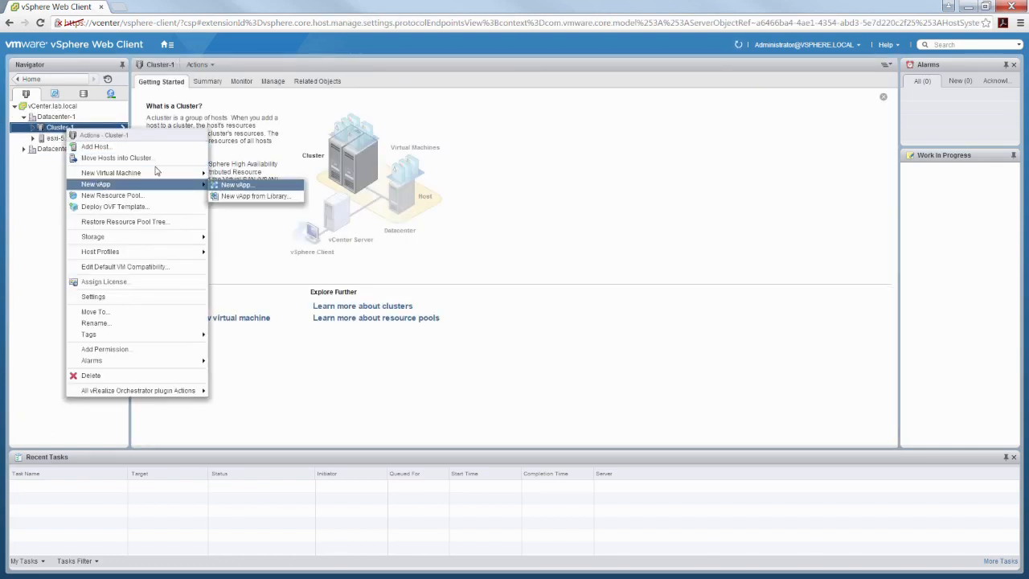
- Start the New vApp wizard from the Test-VMs folder in VMs and Templates
left_click(55, 93)
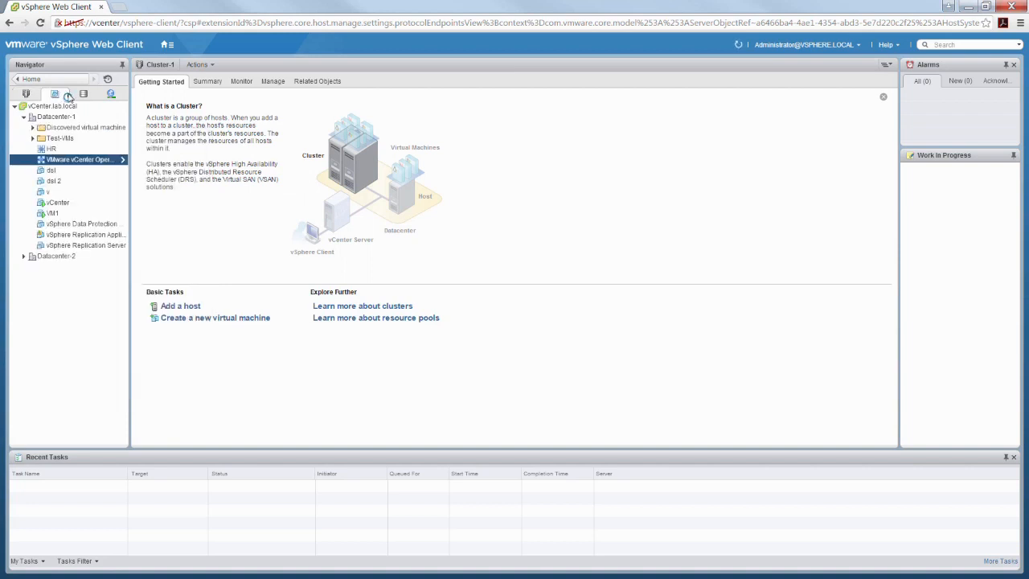
right_click(59, 141)
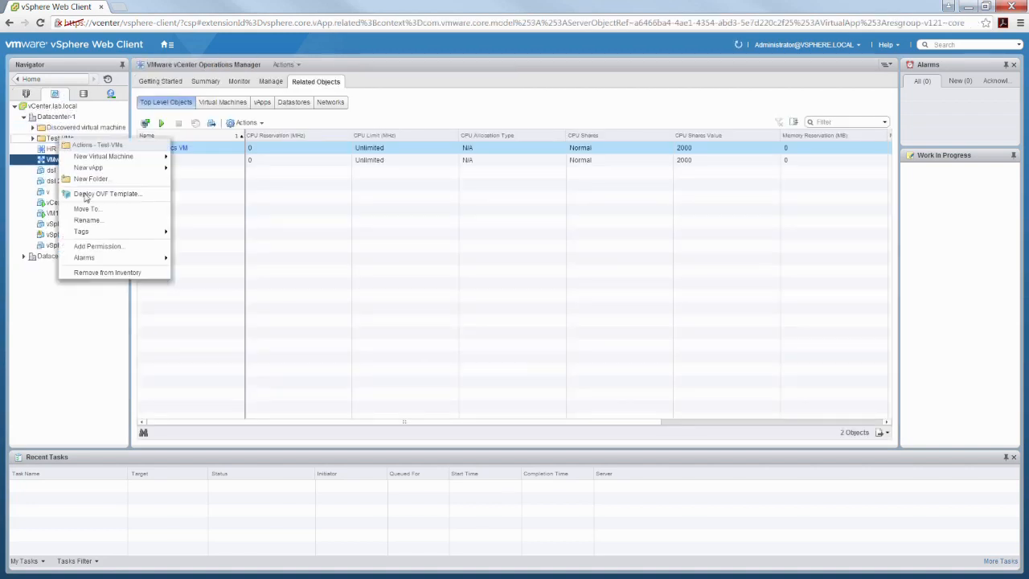
mouse_move(96, 170)
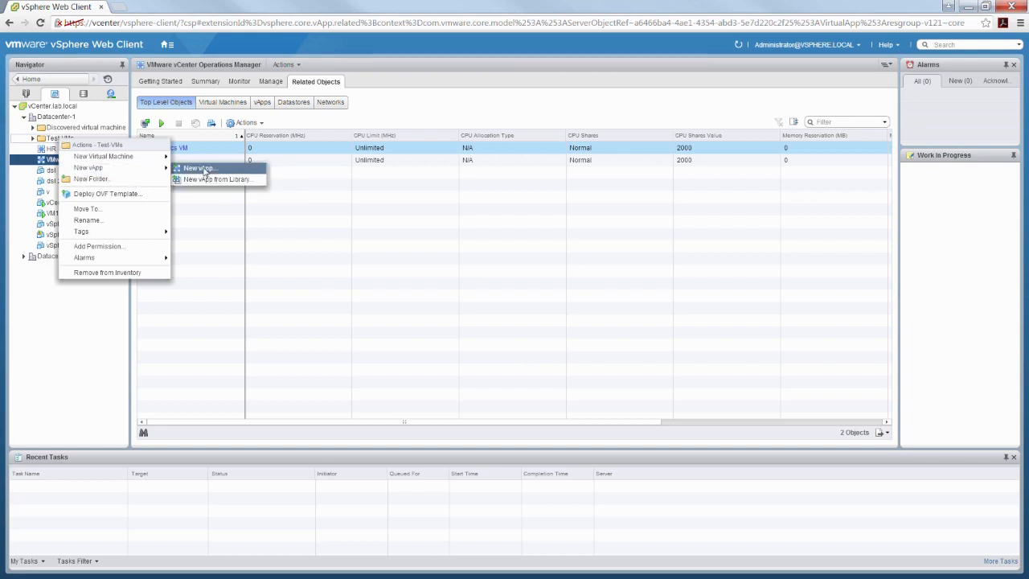
left_click(201, 168)
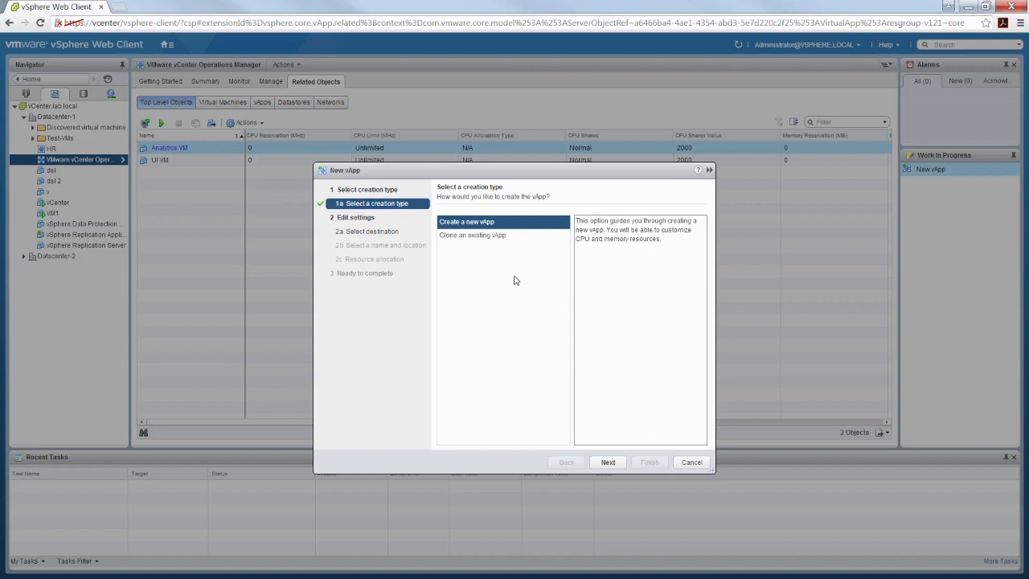
- Choose Create a new vApp, then search destinations for 'Finance' and clear the search
left_click(609, 463)
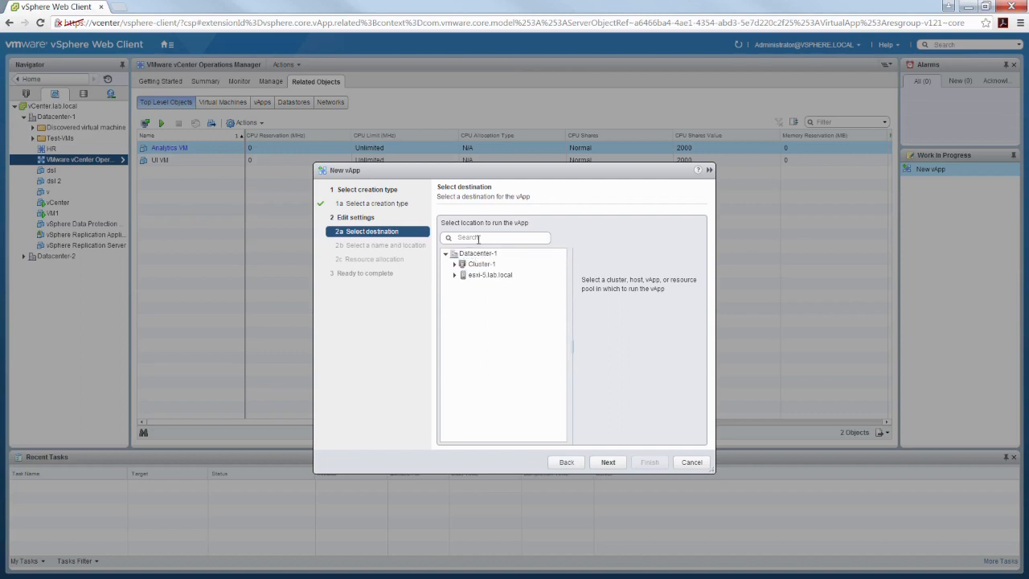
left_click(474, 240)
type("Finance")
double_click(485, 238)
key("BackSpace")
- Set host esxi-1.lab.local in Cluster-1 as the destination and select the default vApp name
left_click(455, 266)
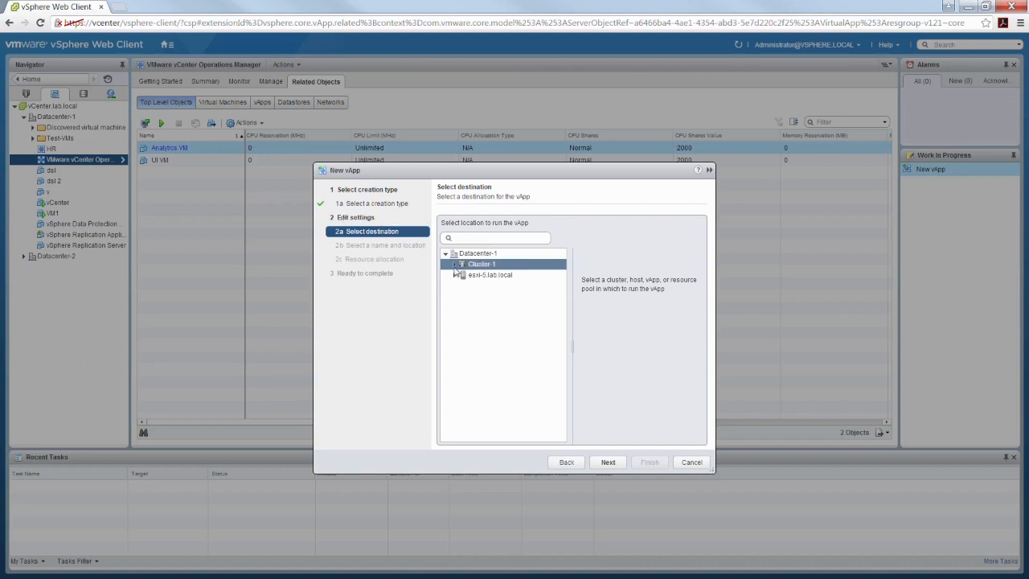
left_click(454, 264)
left_click(489, 273)
left_click(489, 277)
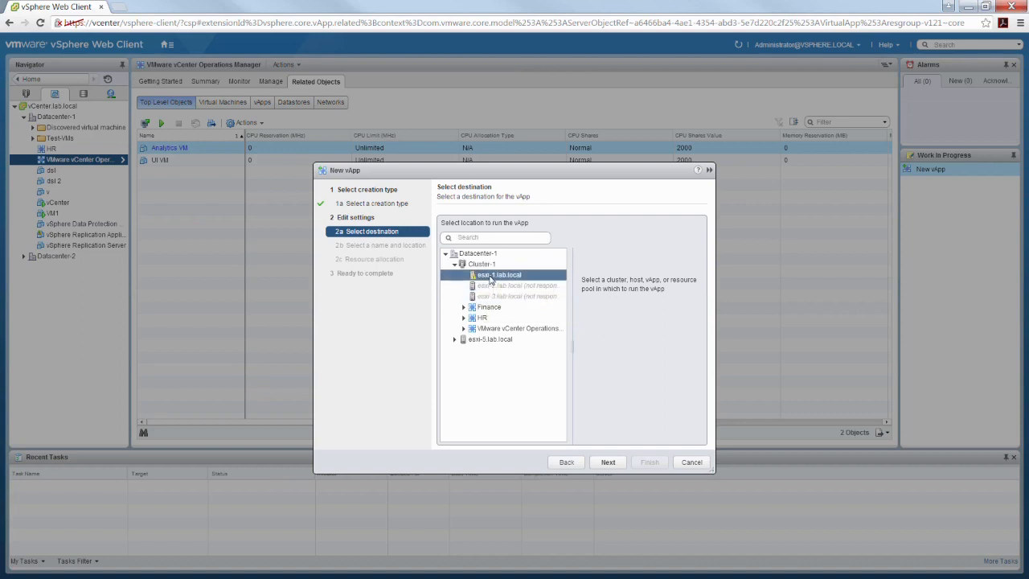
left_click(623, 467)
left_click(500, 219)
left_click_drag(500, 220, 465, 227)
- Name the vApp 'Finance' and get the warning that the name is not unique
type("Fanc")
key("BackSpace")
key("BackSpace")
key("BackSpace")
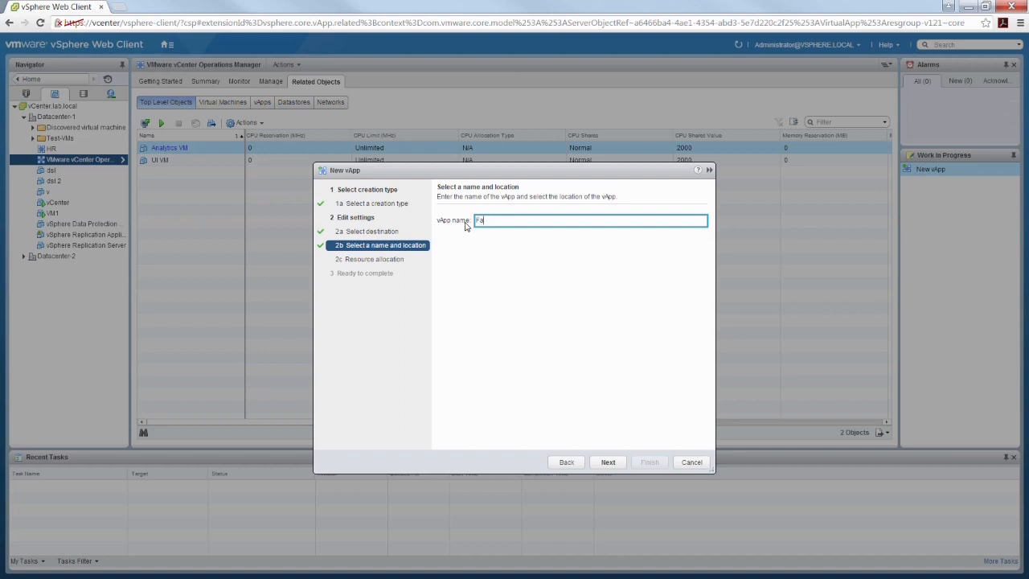
type("inance")
left_click(608, 463)
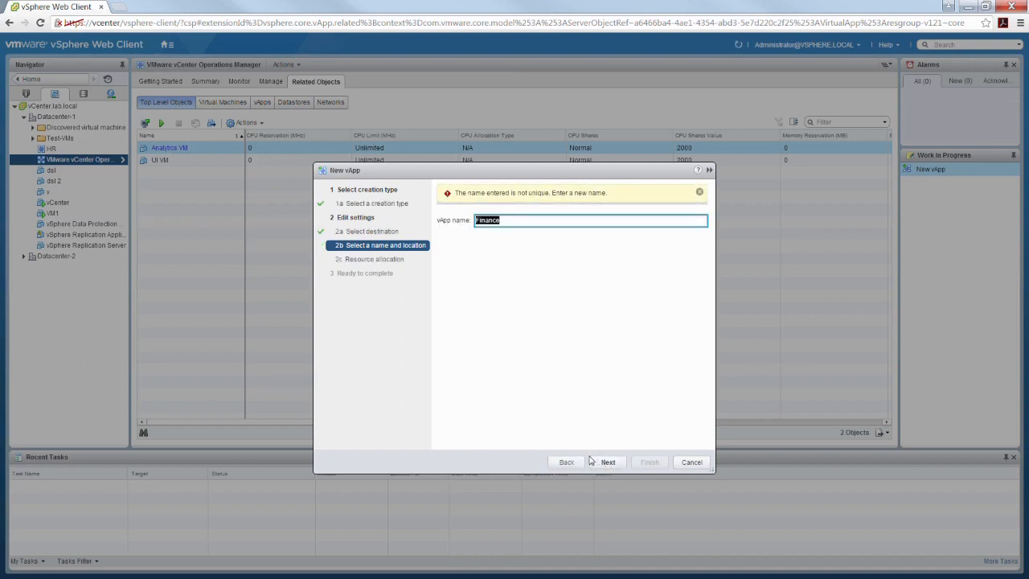
left_click(574, 465)
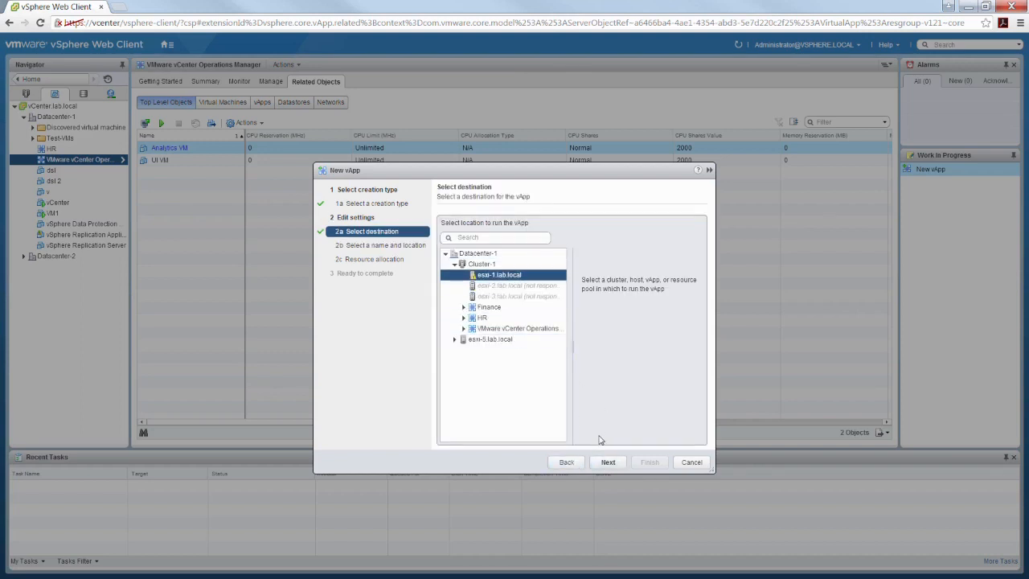
- Replace the vApp name with 'IT' and advance to resource allocation
left_click(608, 463)
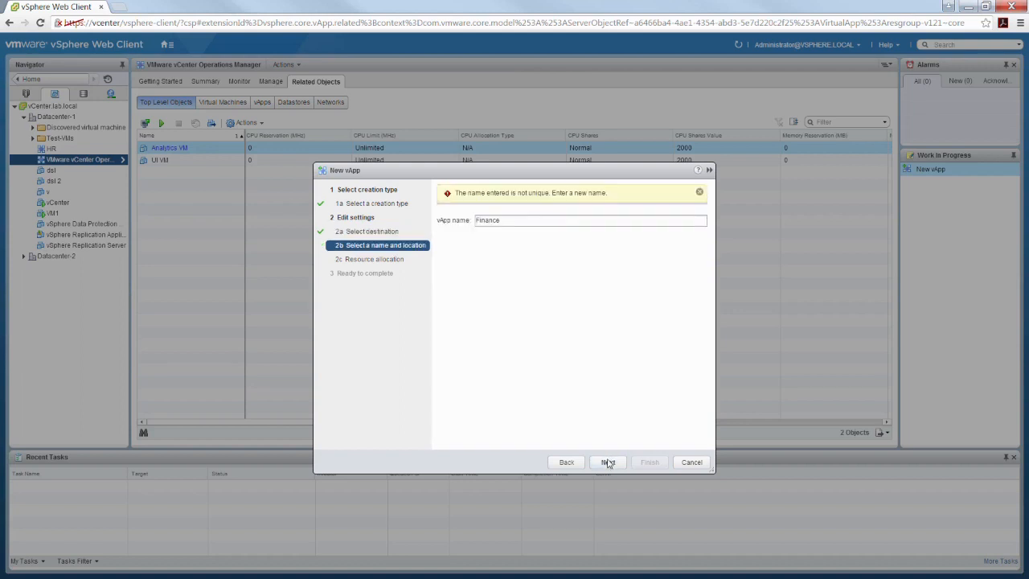
double_click(502, 222)
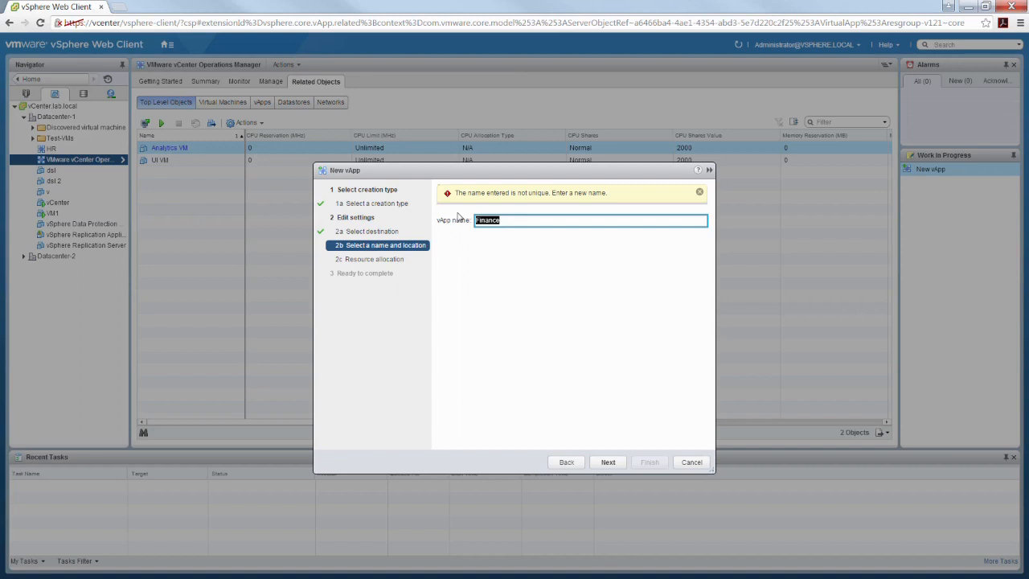
type("IT")
left_click(609, 463)
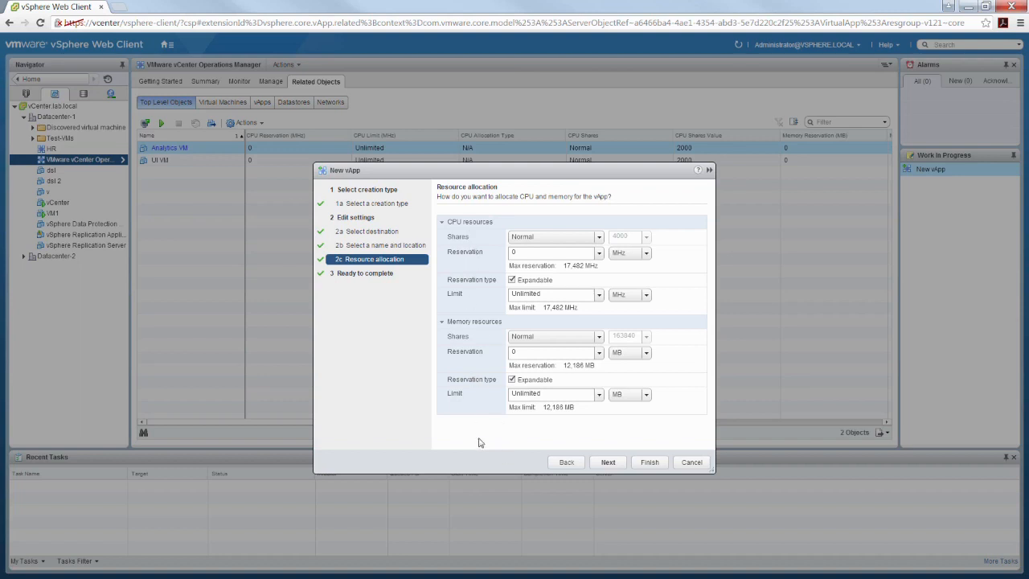
- Keep default resources (Normal shares, 0 reservation, Unlimited limits) and create the IT vApp
left_click(611, 462)
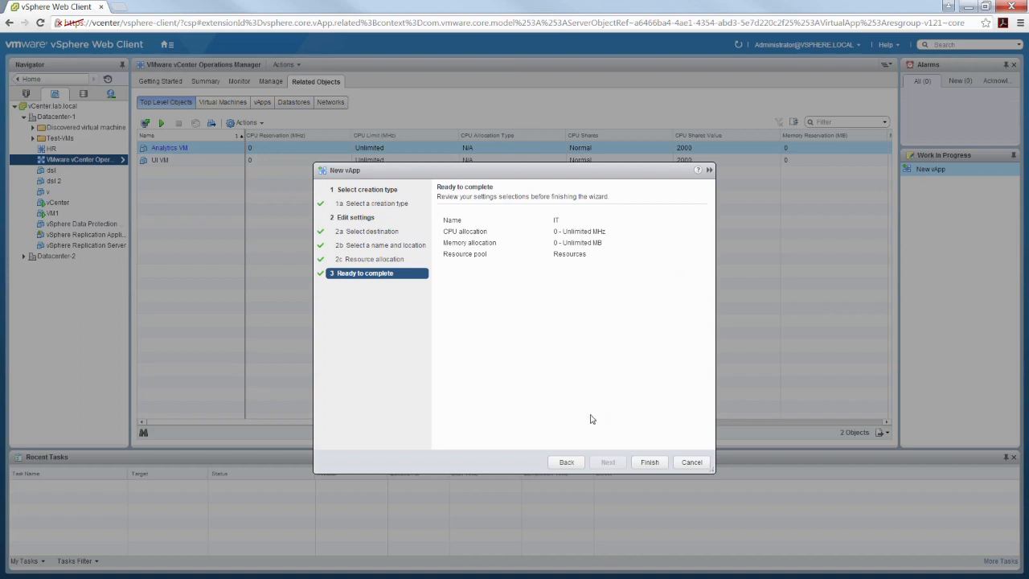
left_click(651, 463)
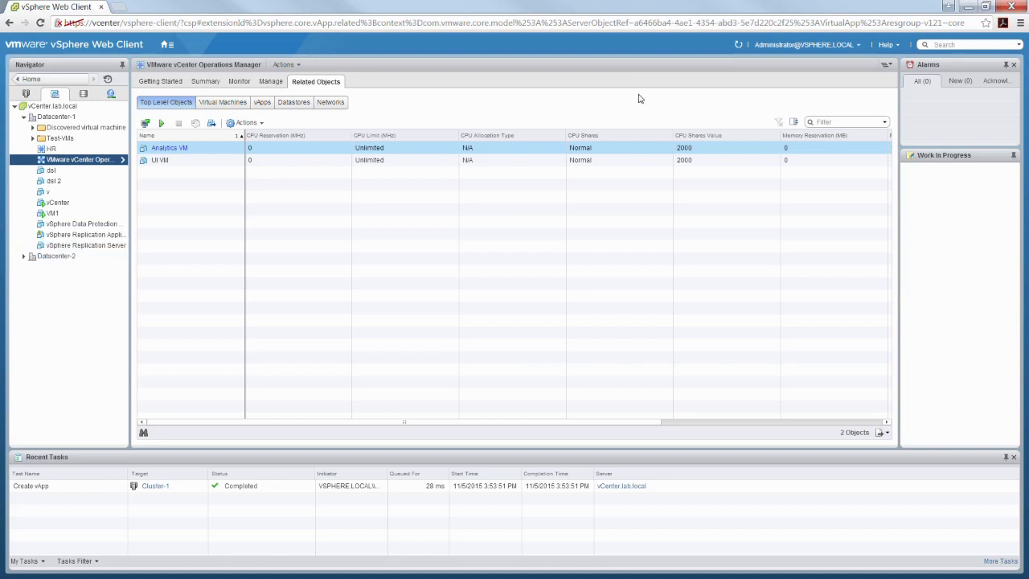
- Refresh the inventory and open the actions menu of the IT vApp under Cluster-1
left_click(738, 46)
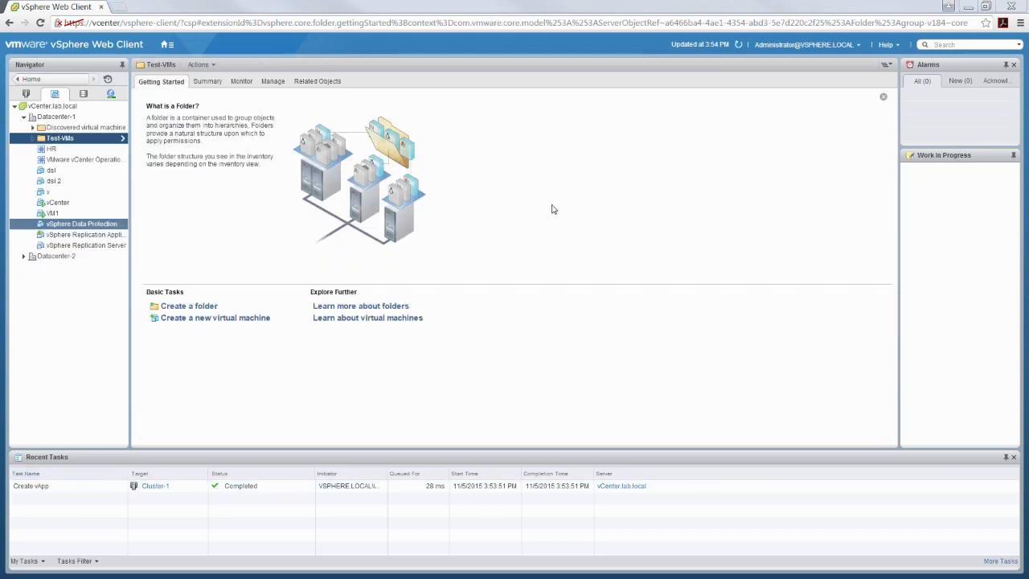
left_click(25, 95)
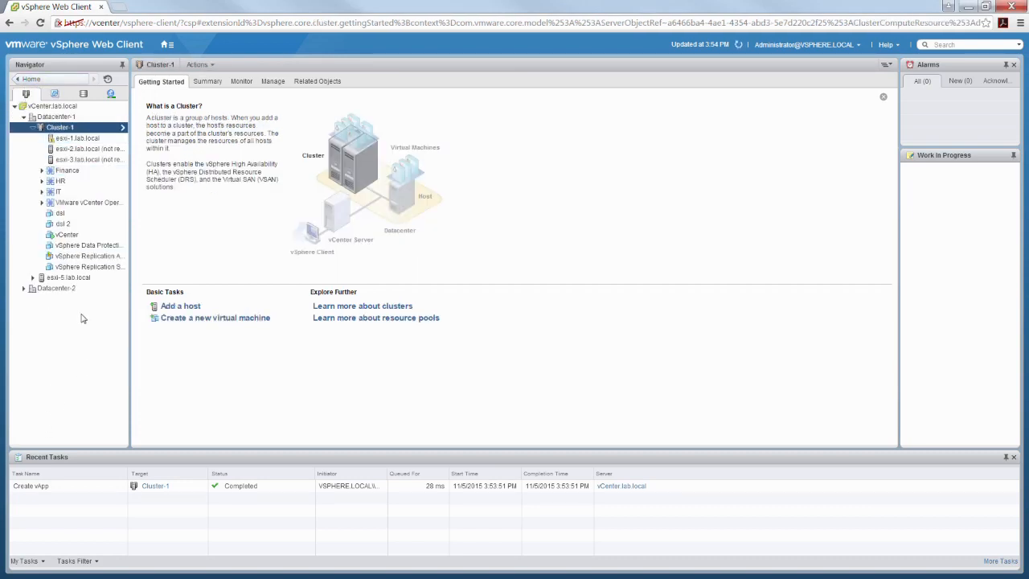
left_click(59, 192)
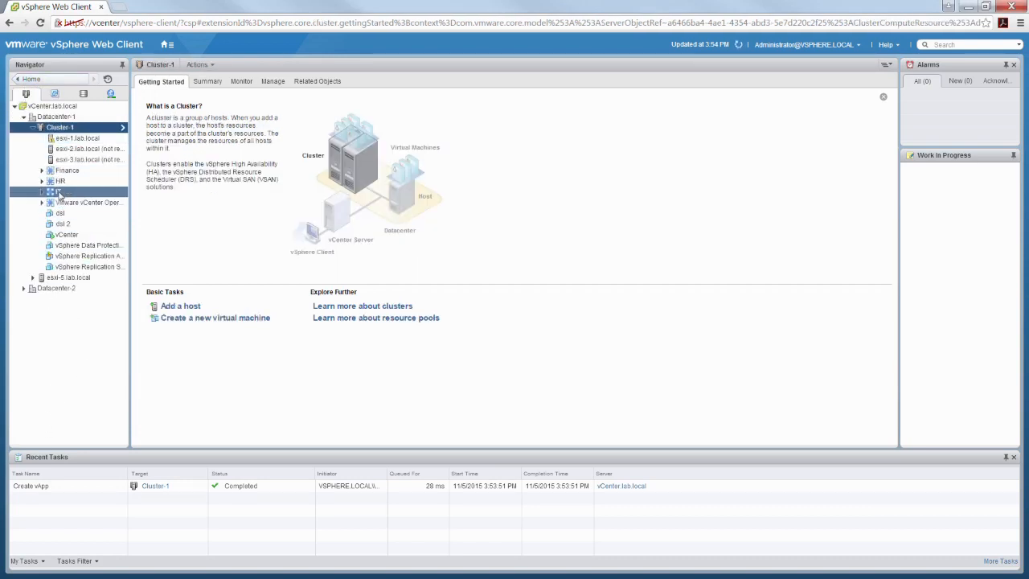
right_click(60, 193)
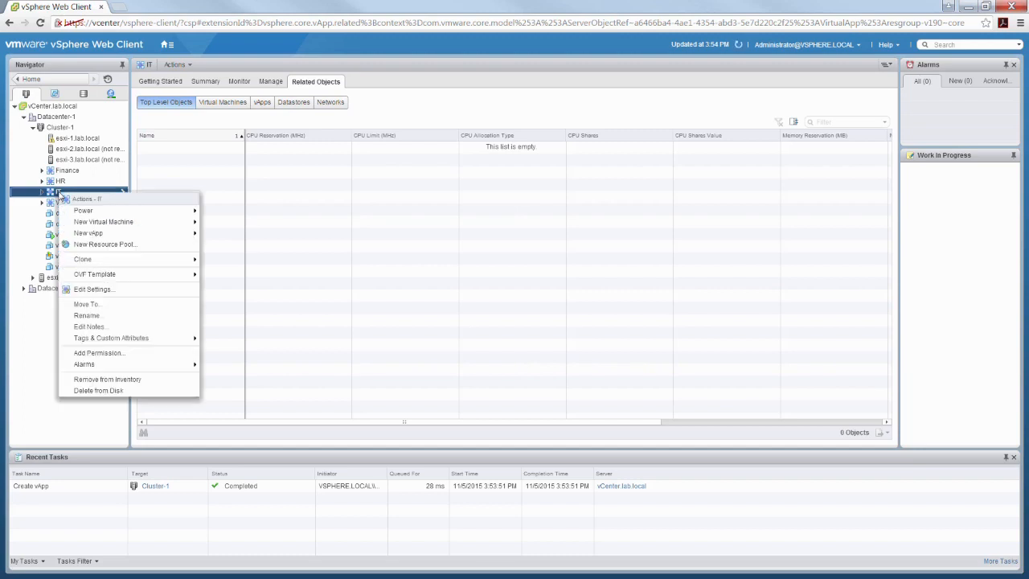
- Open the IT vApp's Edit Settings dialog and move it up and left
left_click(510, 302)
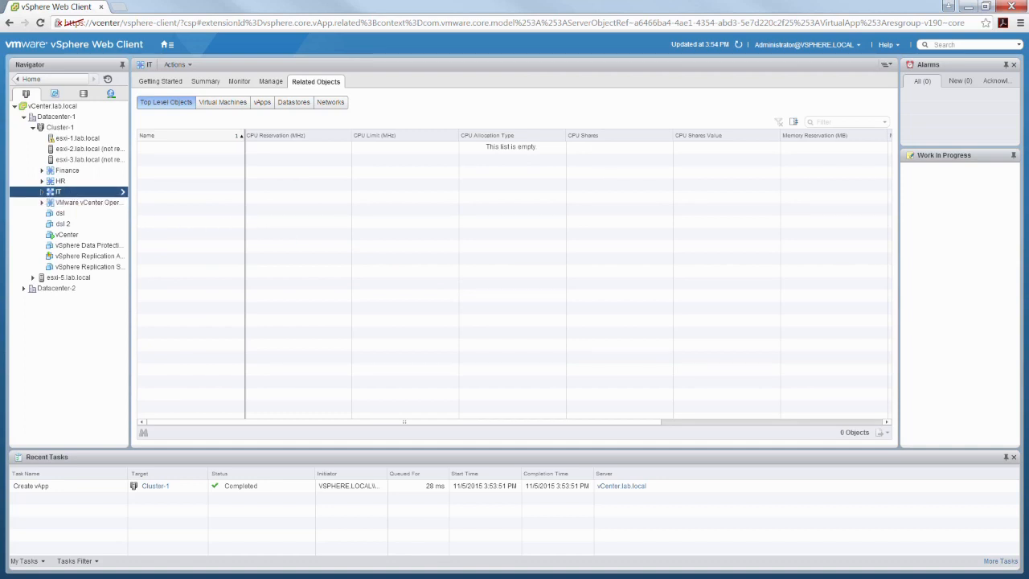
right_click(68, 194)
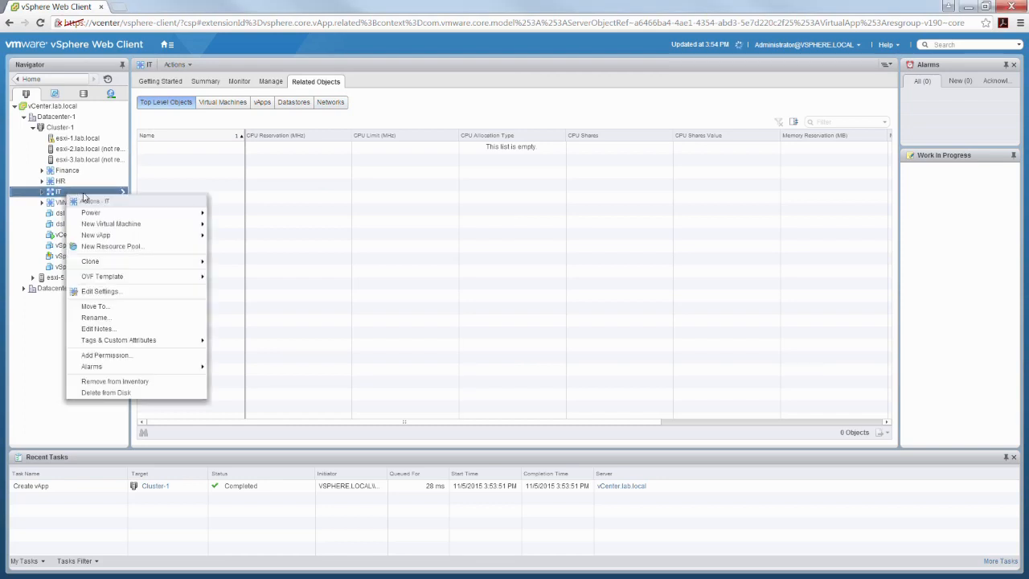
left_click(101, 292)
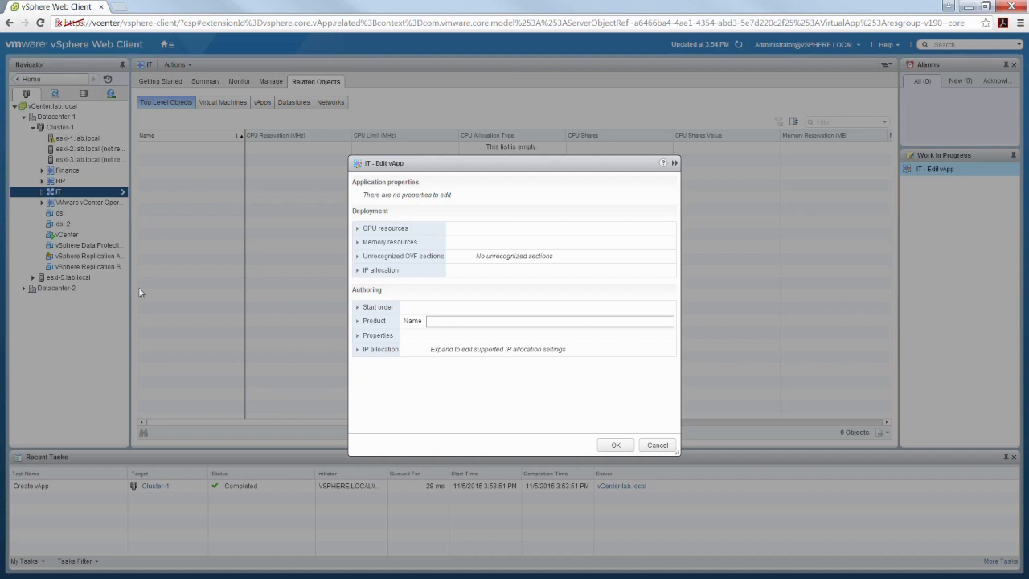
left_click(658, 444)
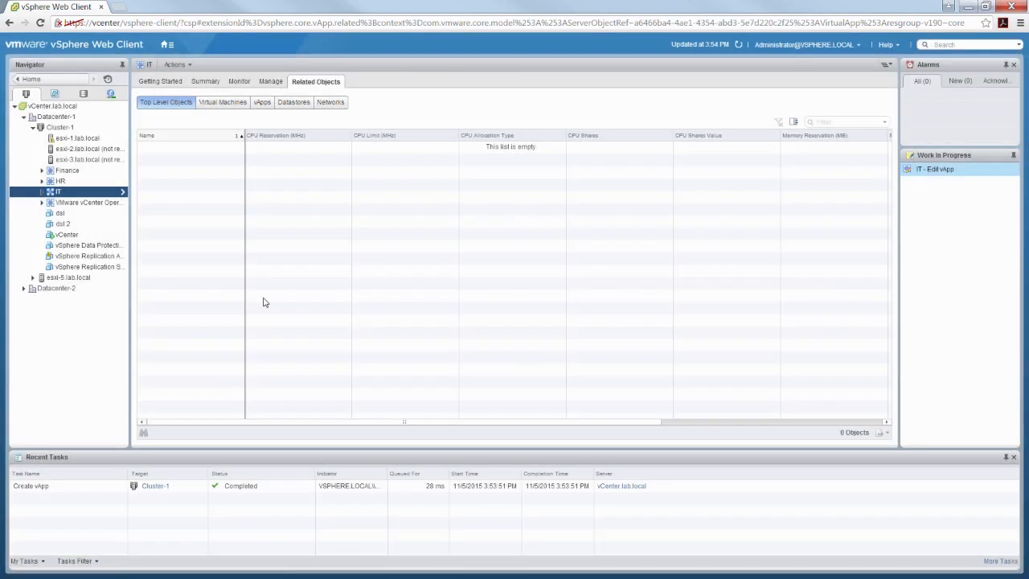
right_click(77, 193)
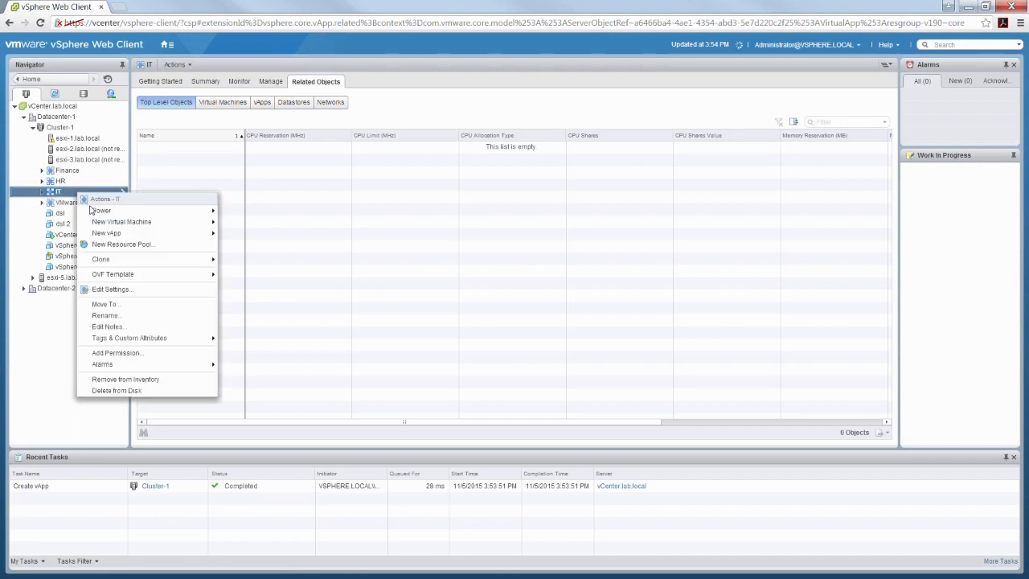
left_click(112, 290)
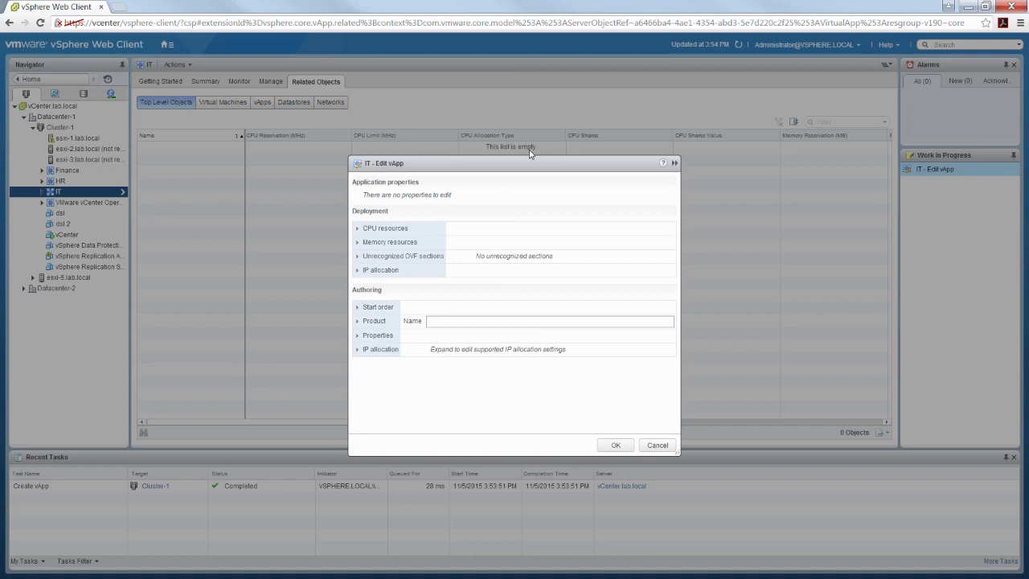
left_click_drag(519, 166, 487, 92)
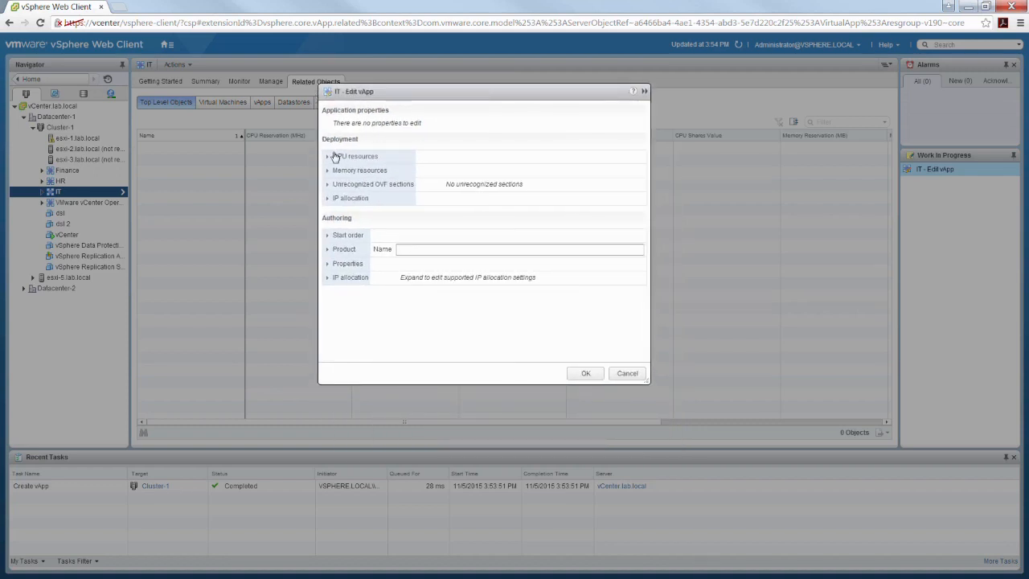
- Expand the CPU resources, Memory resources and Unrecognized OVF sections sections
left_click(332, 157)
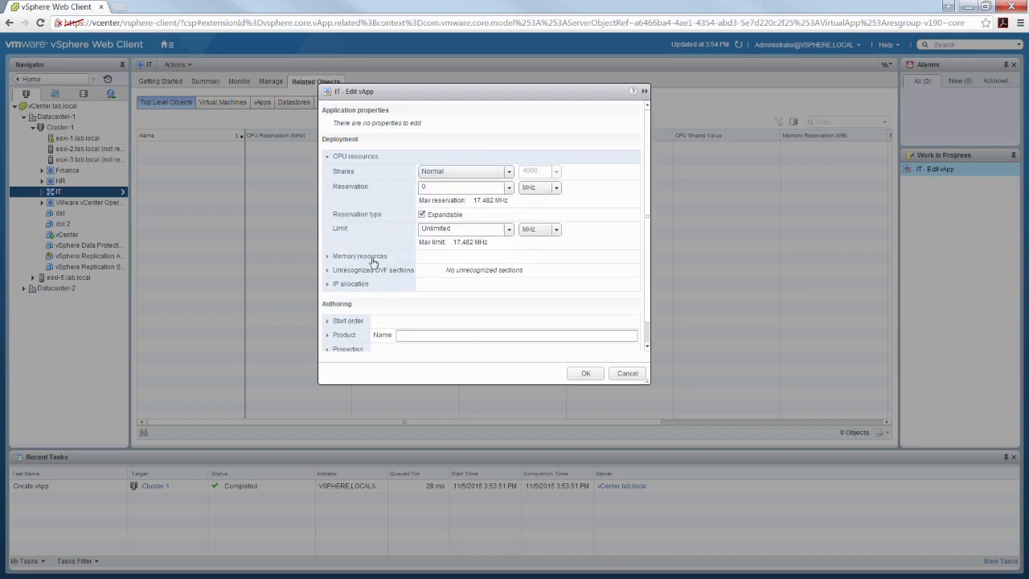
left_click(327, 256)
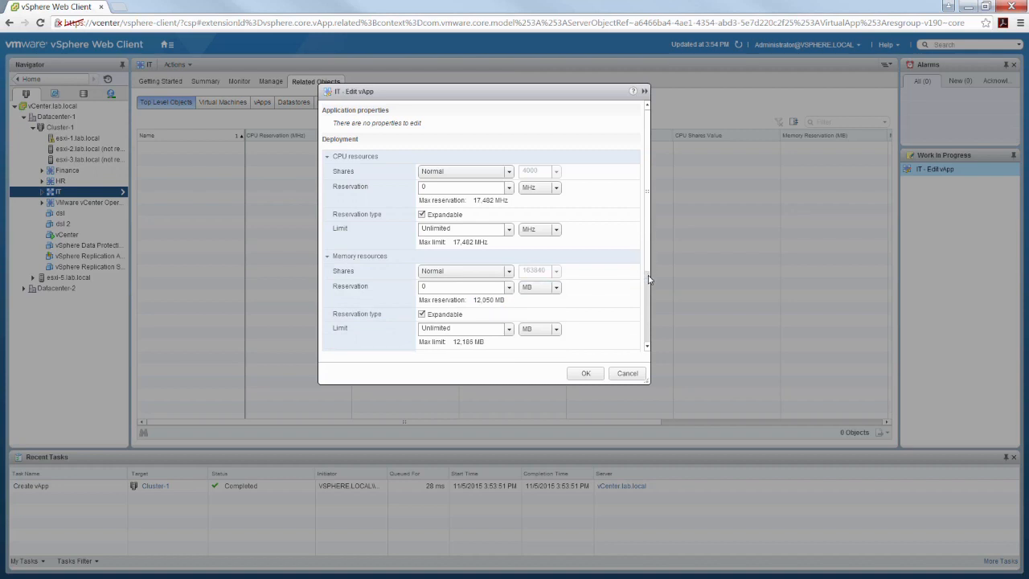
scroll(650, 277, "down", 3)
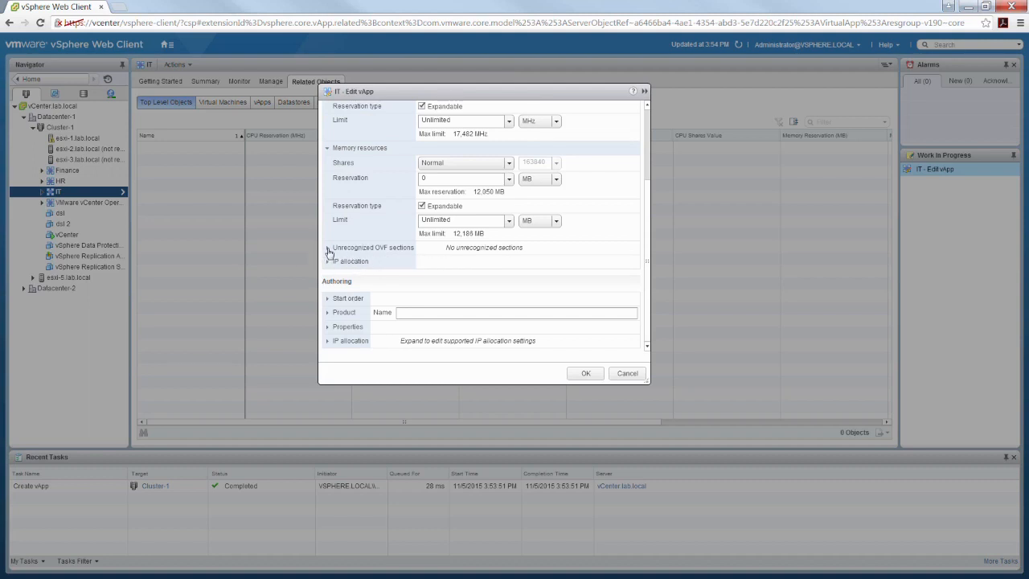
left_click(327, 248)
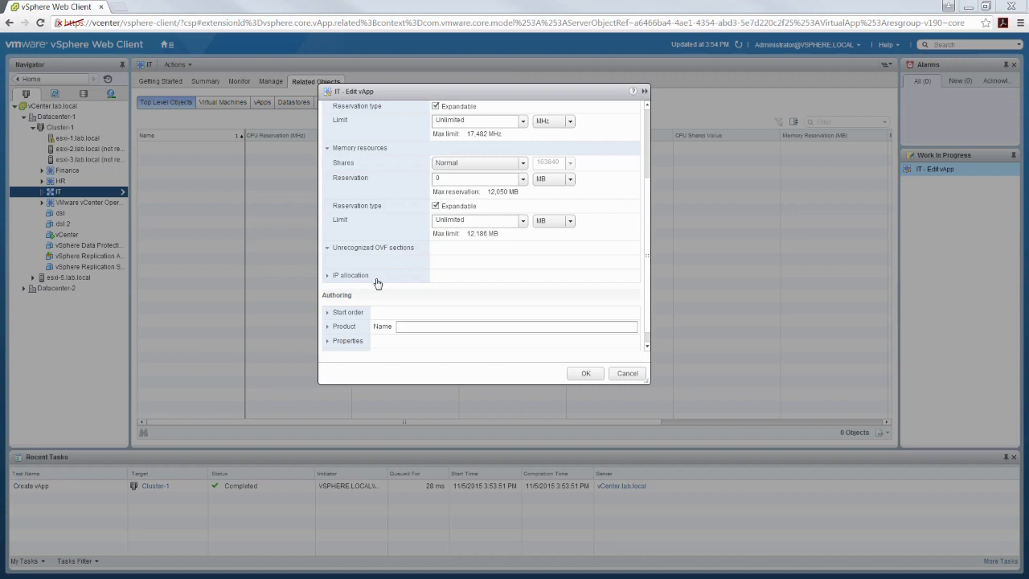
- Expand the IP allocation policy (IPv4, Static - Manual), authoring IP allocation schemes, and Properties
left_click(328, 277)
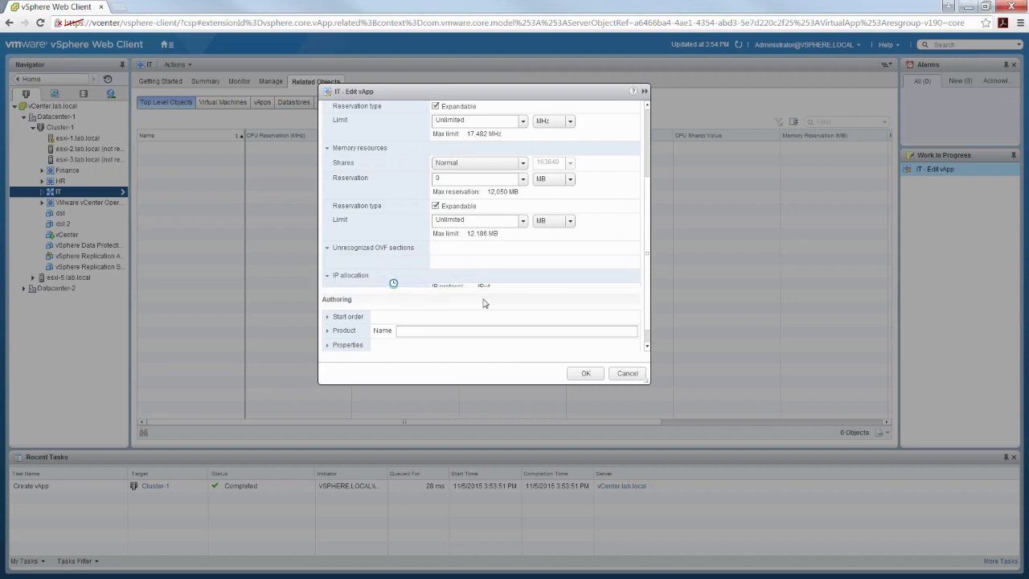
scroll(646, 323, "down", 1)
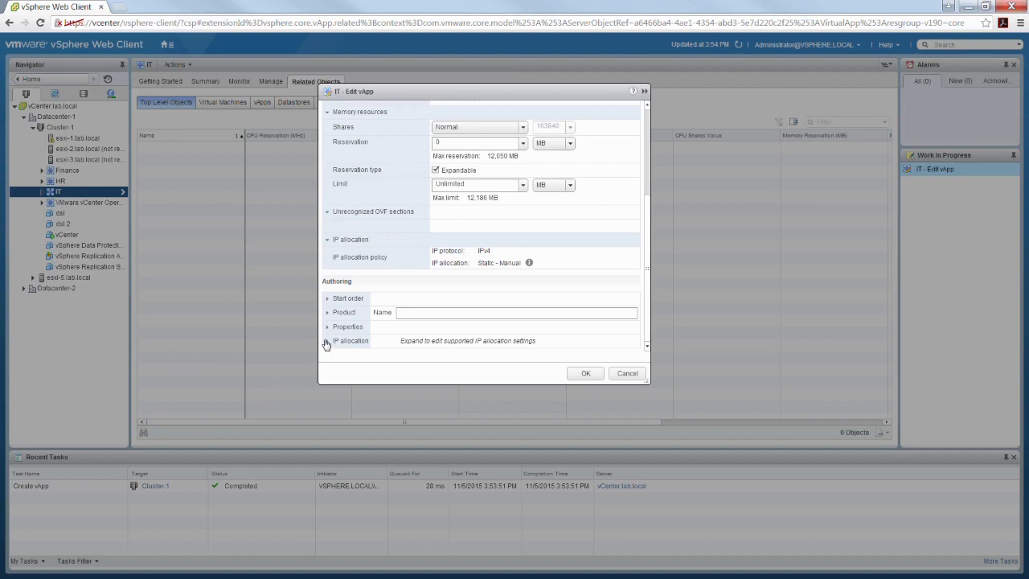
left_click(327, 342)
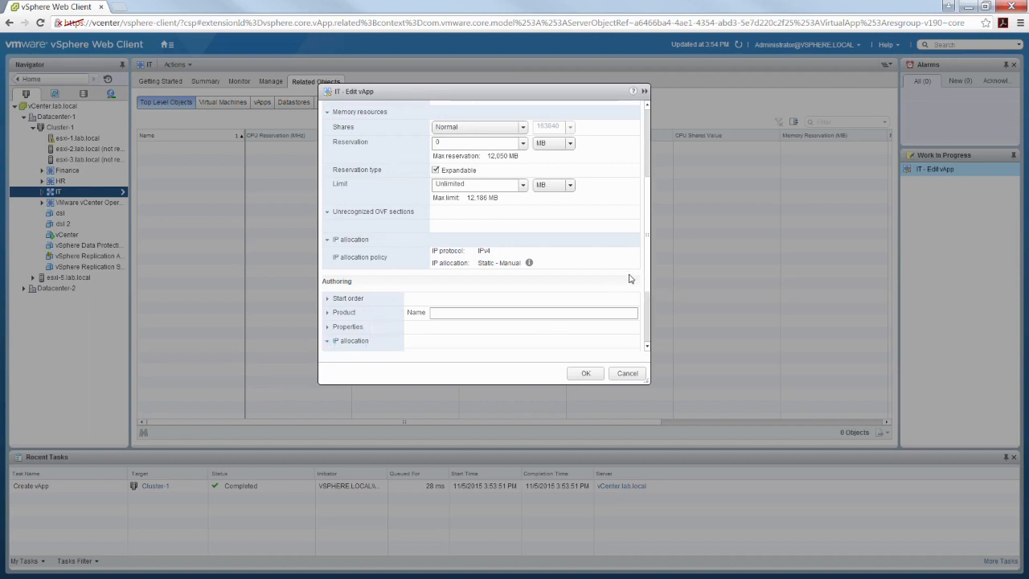
left_click_drag(647, 272, 642, 317)
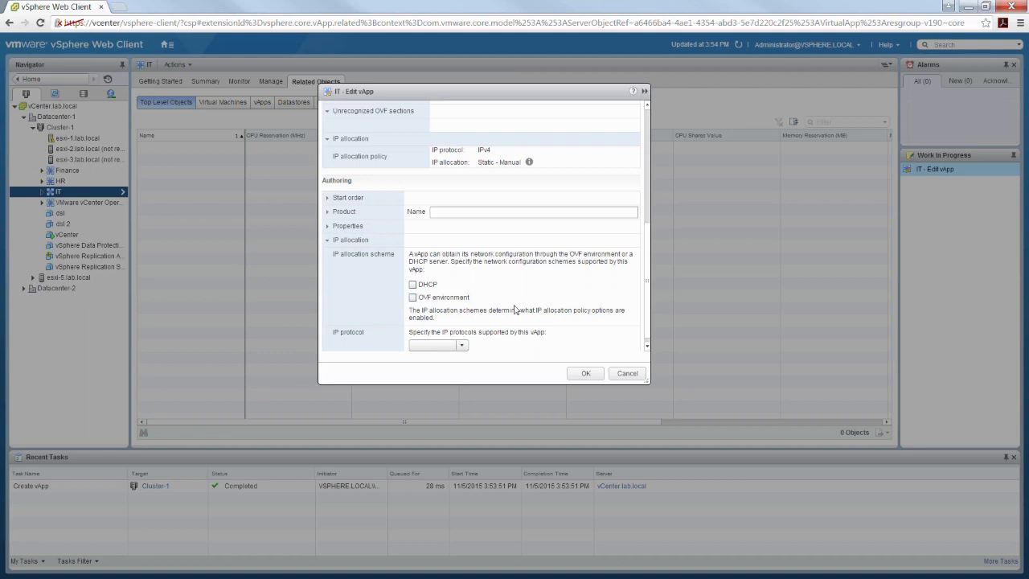
mouse_move(648, 295)
left_mouse_down()
mouse_move(644, 323)
mouse_move(642, 294)
left_mouse_up()
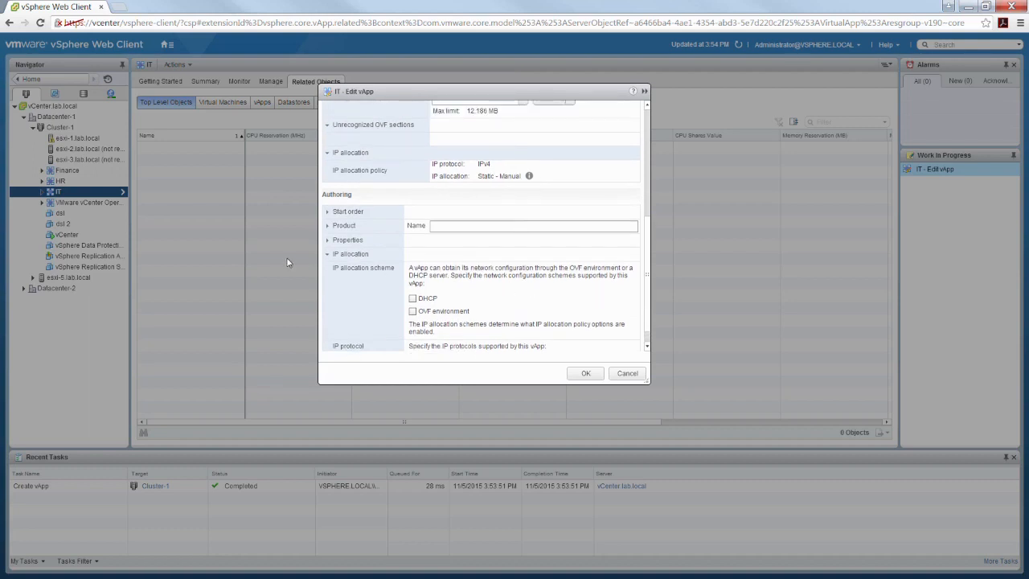
left_click(327, 239)
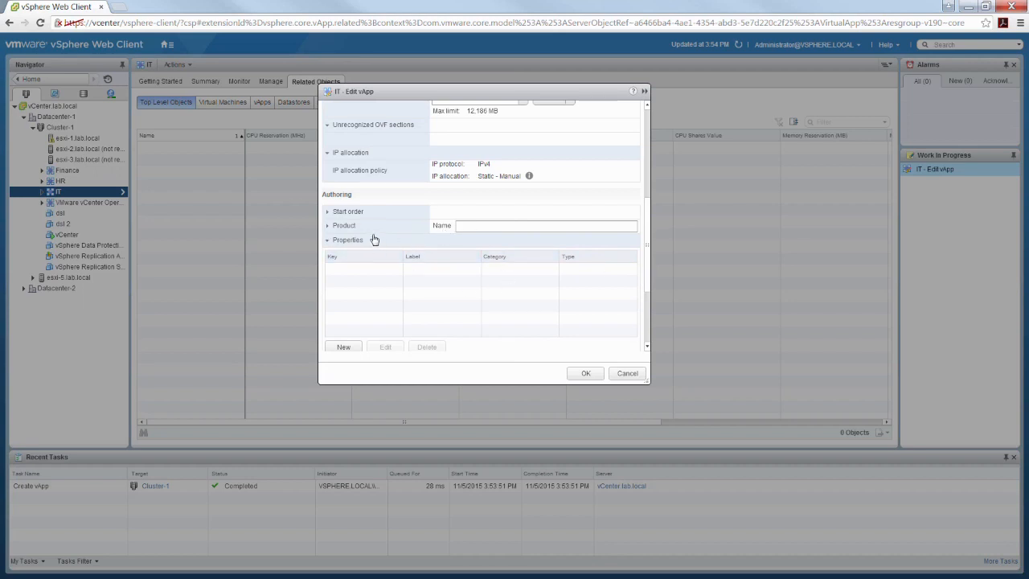
- Review the empty Product fields and Start order (operations None), then cancel the dialog
left_click(328, 228)
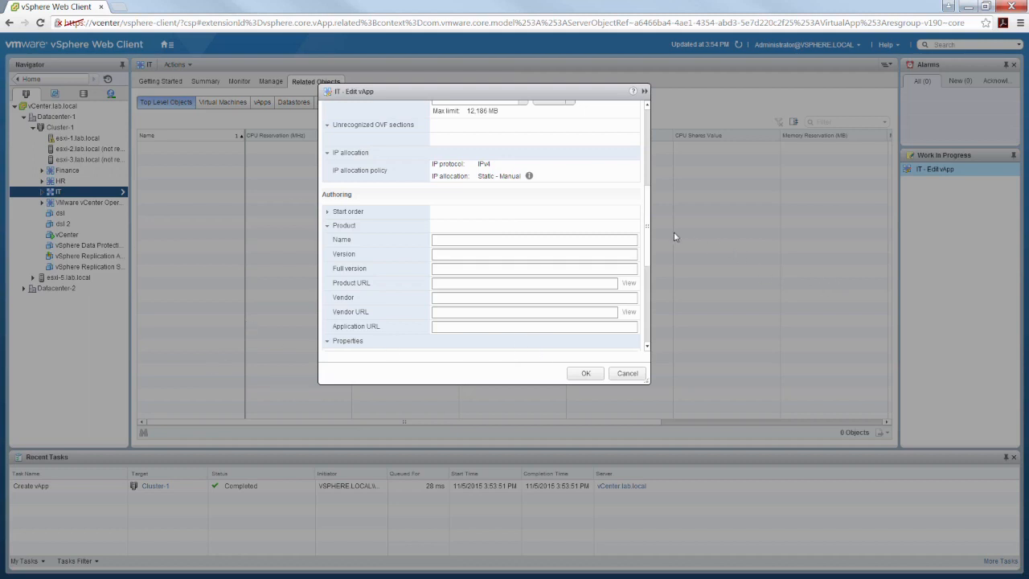
mouse_move(647, 237)
left_mouse_down()
mouse_move(649, 261)
mouse_move(655, 229)
left_mouse_up()
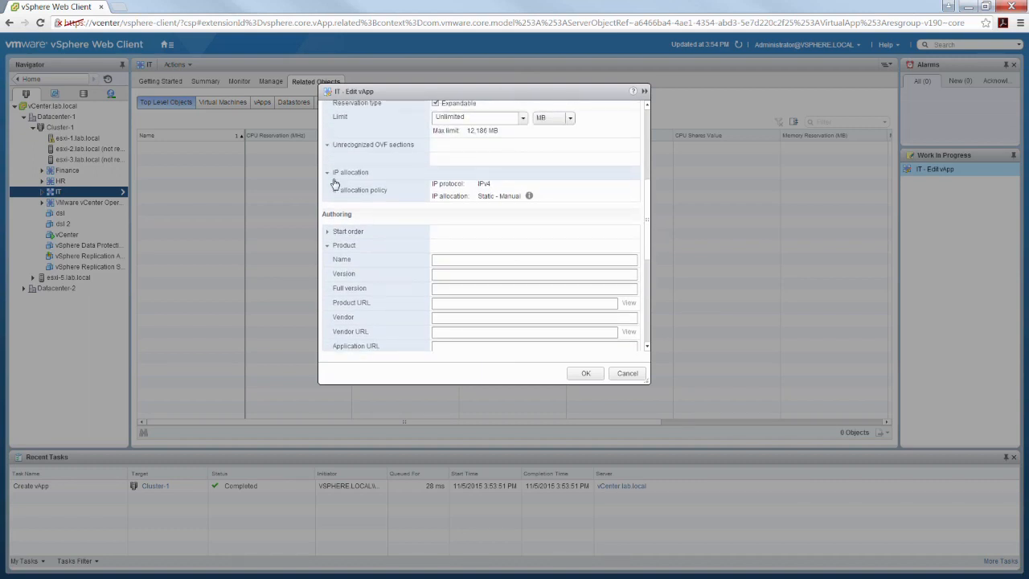
left_click(328, 232)
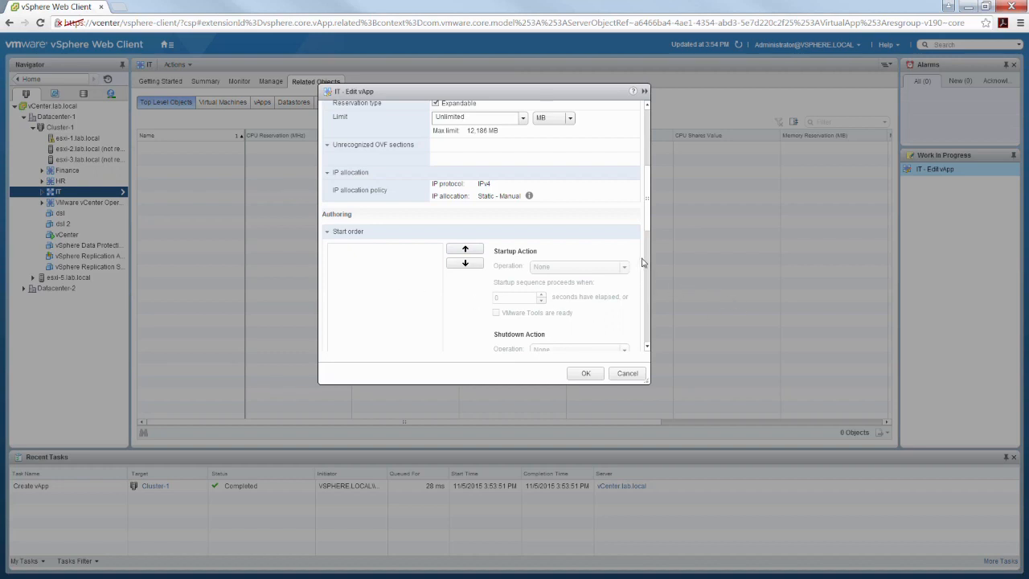
left_click_drag(647, 217, 630, 234)
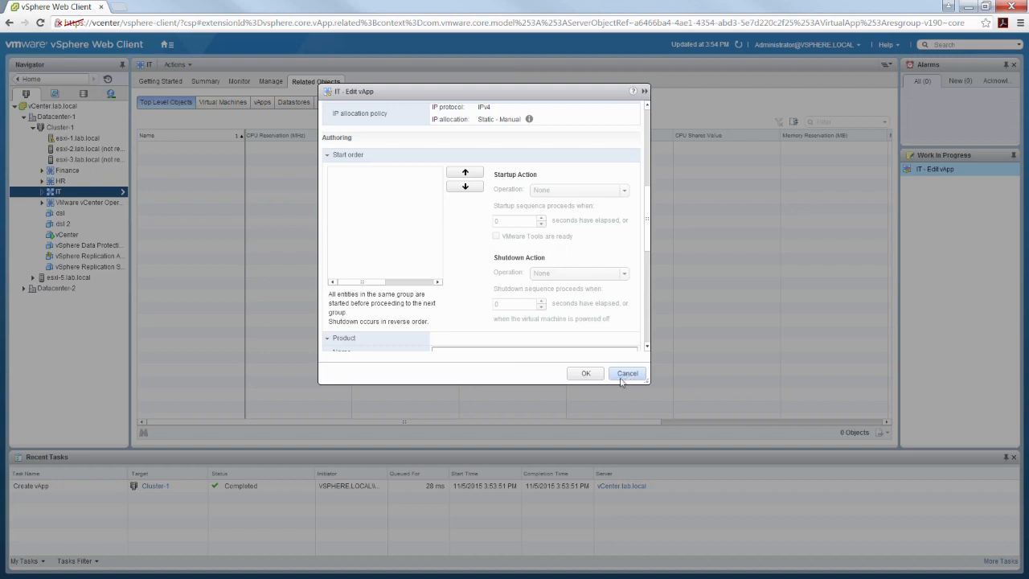
left_click(621, 376)
- Select the VMware vCenter Operations Manager vApp in the VMs and Templates inventory
mouse_move(62, 213)
left_mouse_down()
mouse_move(64, 187)
mouse_move(57, 214)
left_mouse_up()
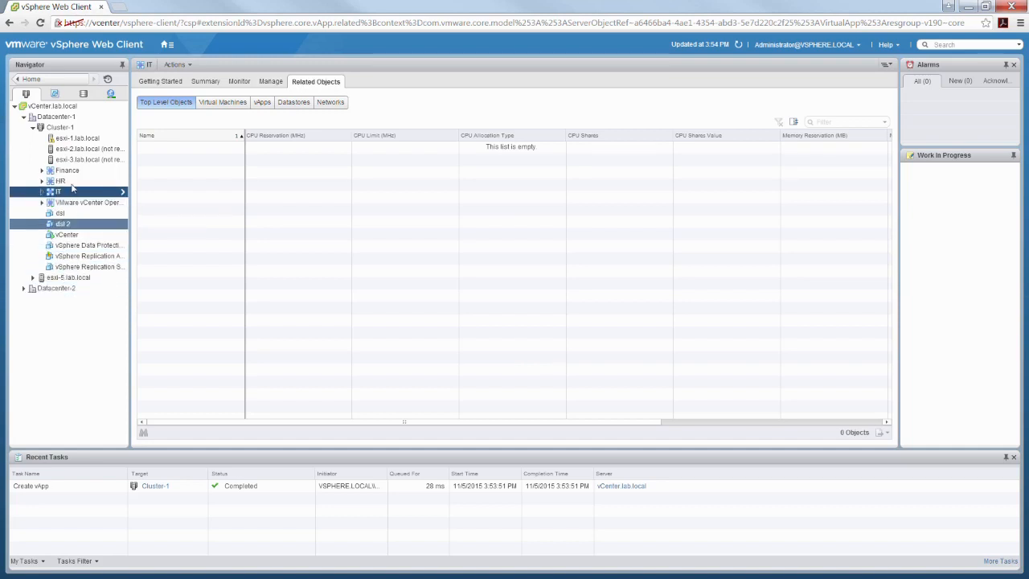
left_click(55, 93)
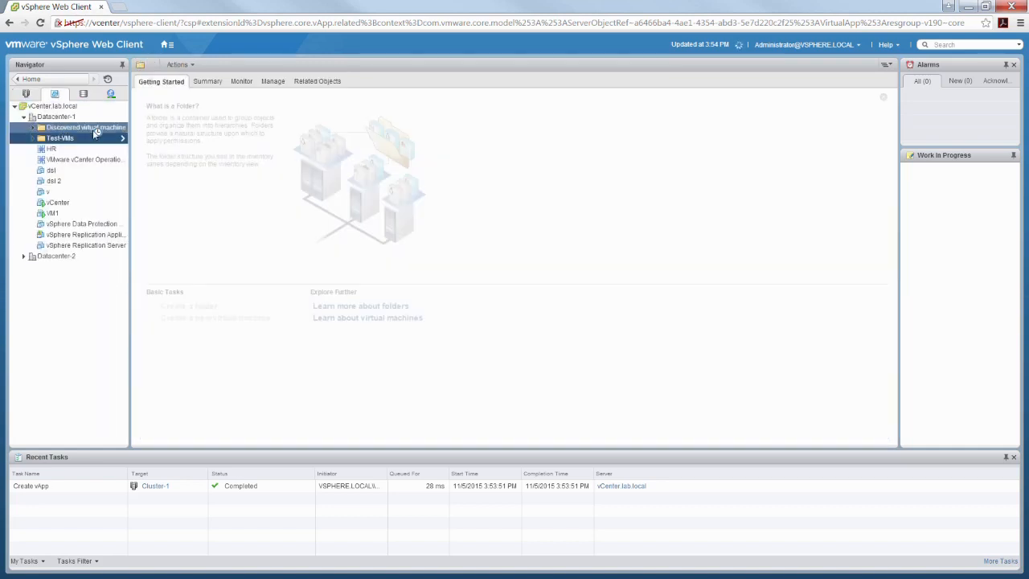
left_click(83, 160)
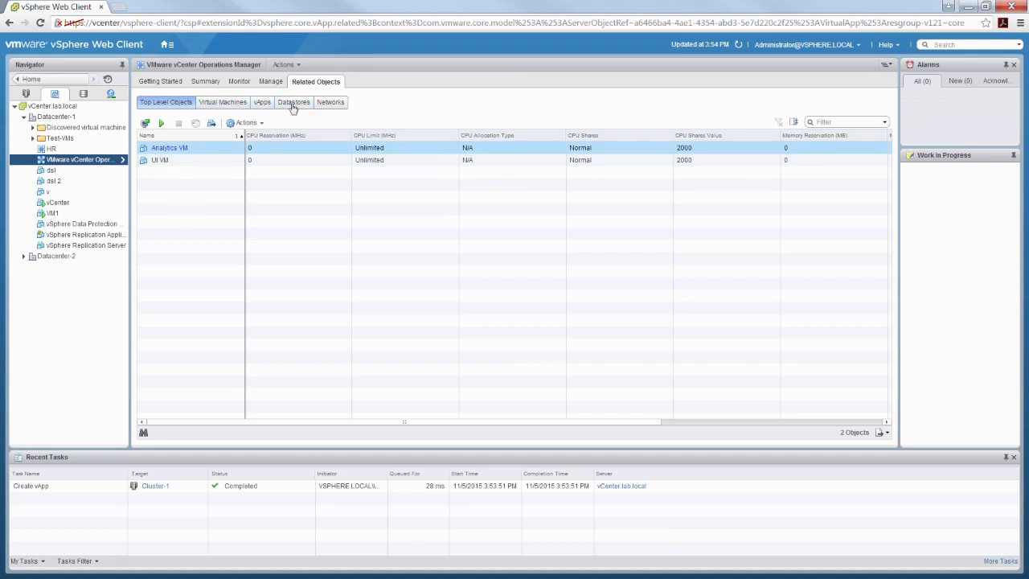
- List the vApp's VMs and open its enlarged settings: Analytics VM Group 1, UI VM Group 2
left_click(224, 104)
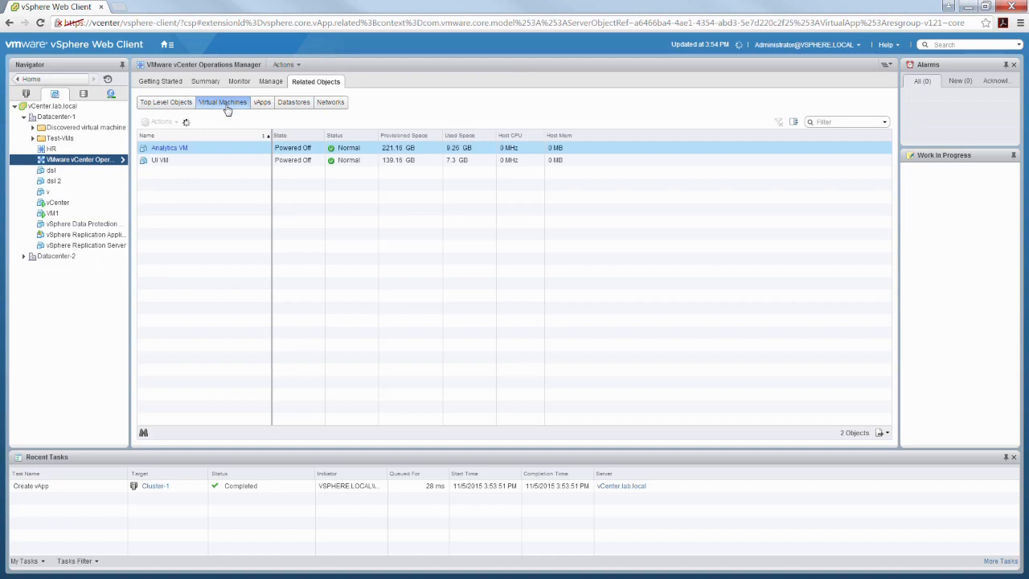
right_click(107, 163)
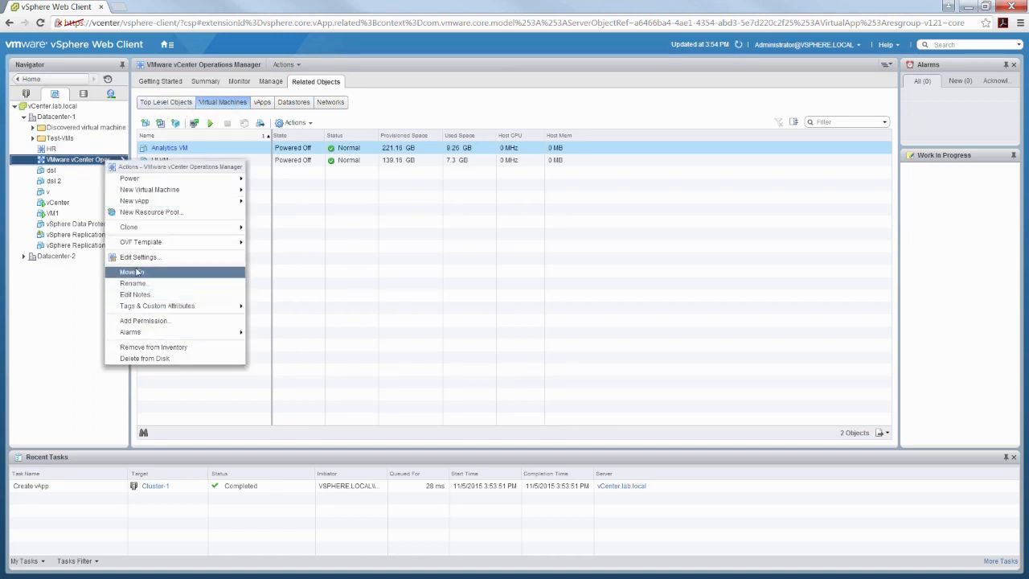
left_click(208, 257)
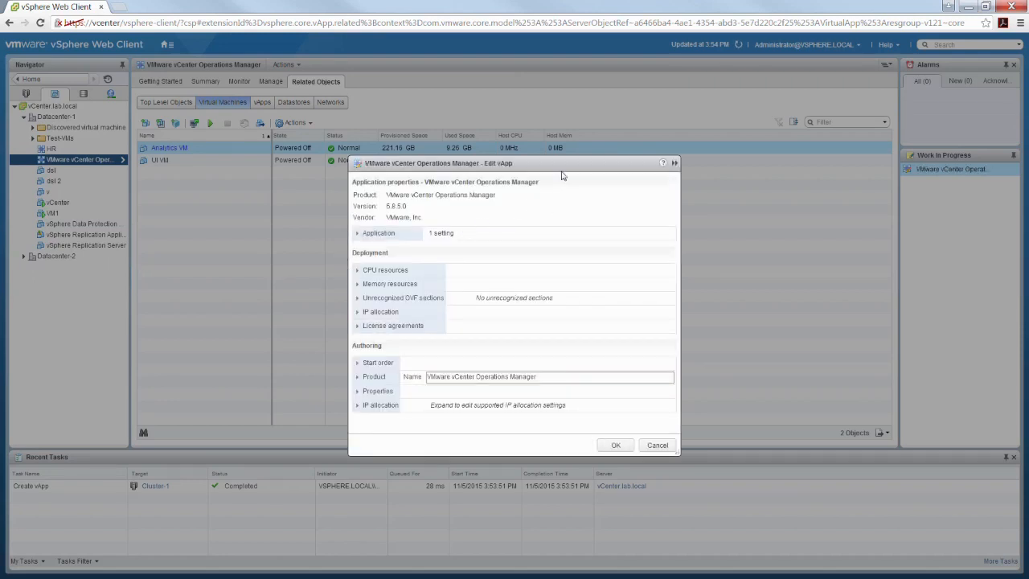
left_click_drag(550, 159, 503, 69)
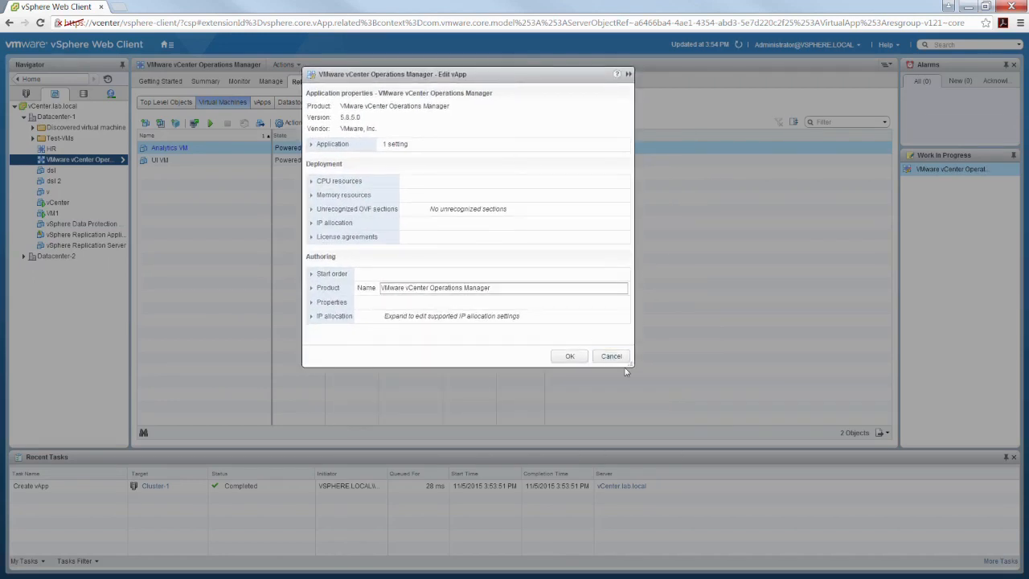
left_click_drag(632, 368, 870, 498)
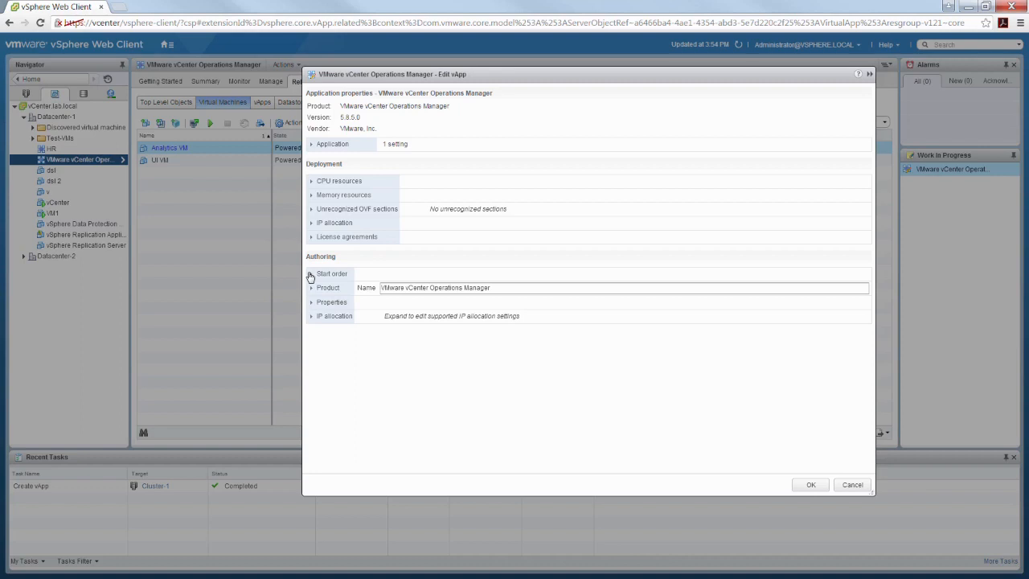
left_click(311, 275)
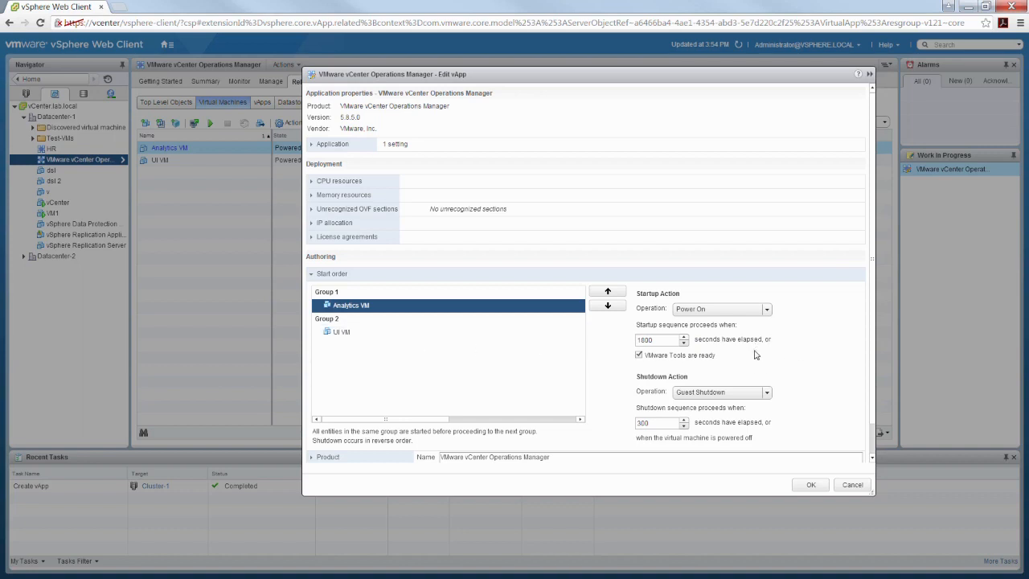
- Review the start order (Analytics VM in Group 1, UI VM in Group 2), then cancel the vApp settings
scroll(782, 306, "down", 2)
scroll(752, 308, "up", 2)
left_click(852, 484)
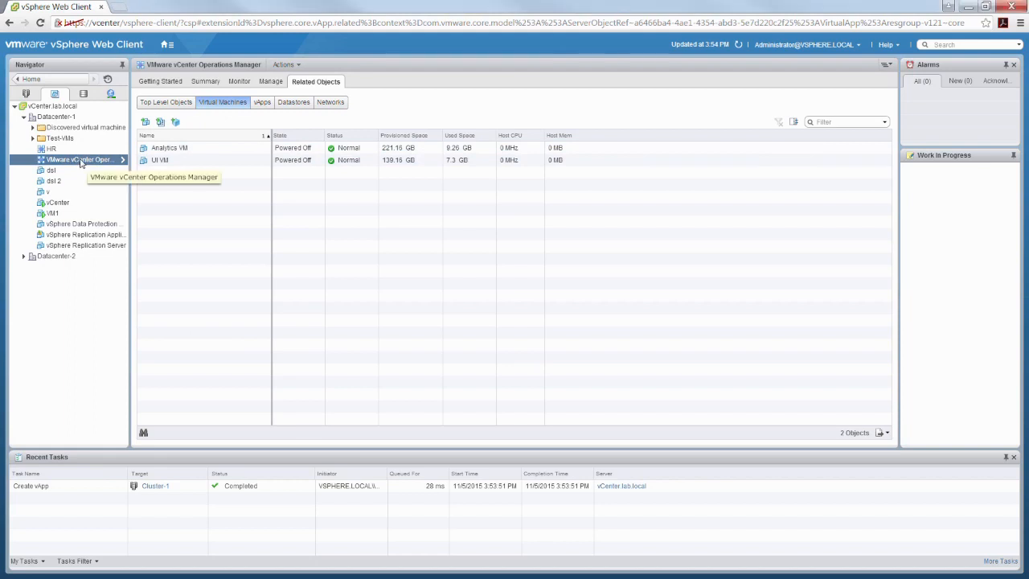
- Look through the vApp's Power, New Virtual Machine and New vApp actions unused, then advance to the Clones slide
right_click(82, 164)
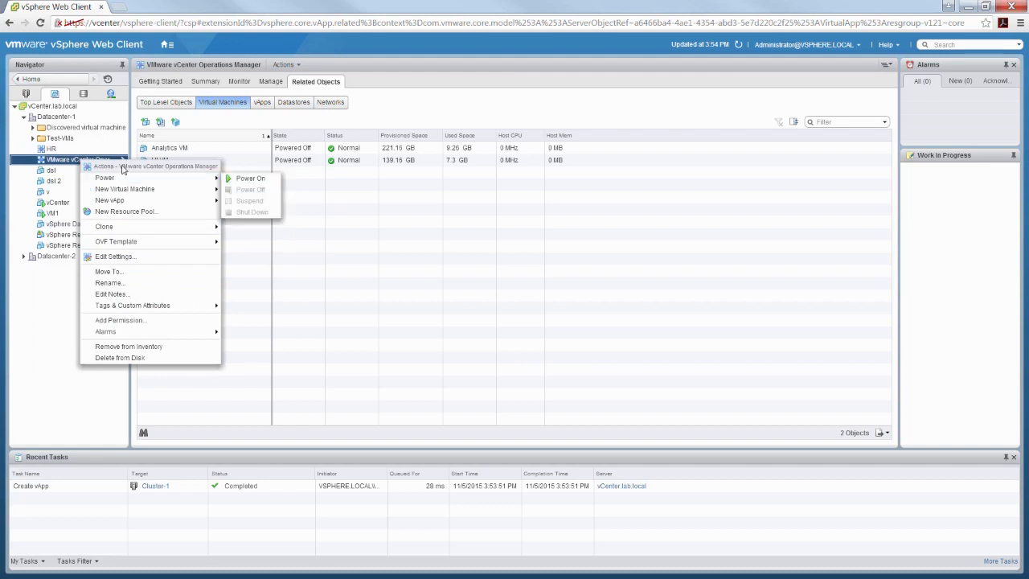
mouse_move(133, 191)
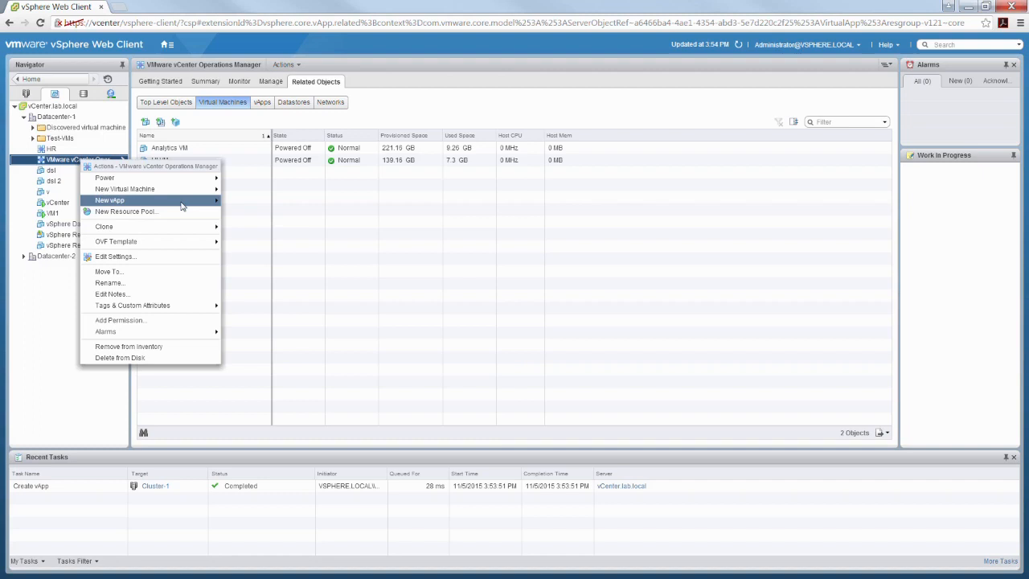
mouse_move(185, 206)
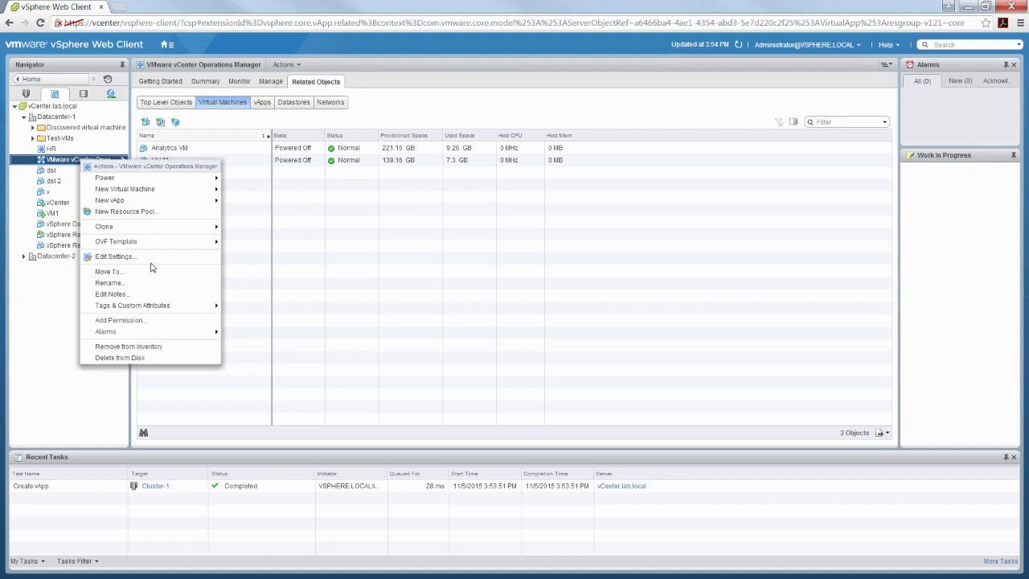
left_click(410, 308)
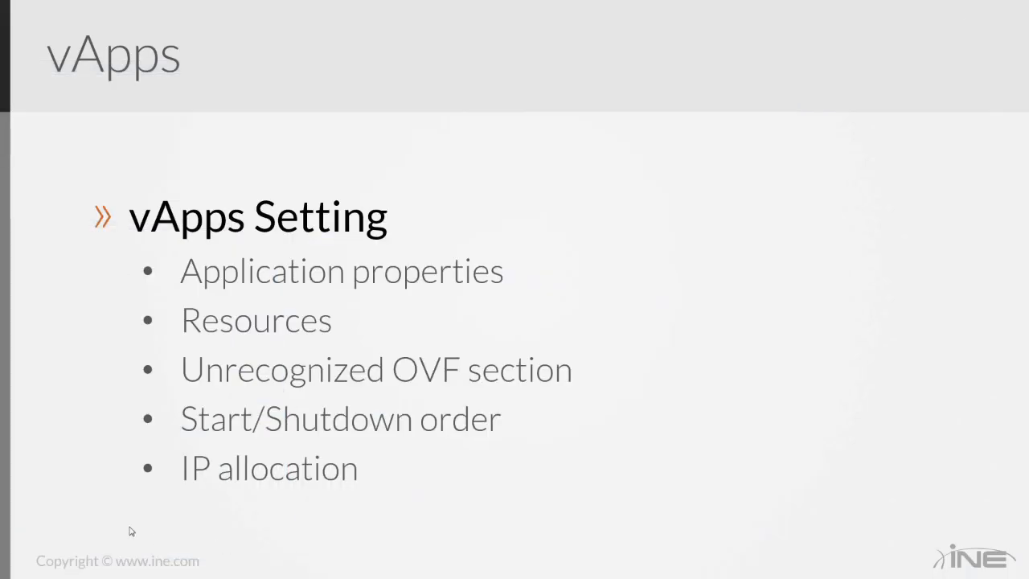
left_click(528, 357)
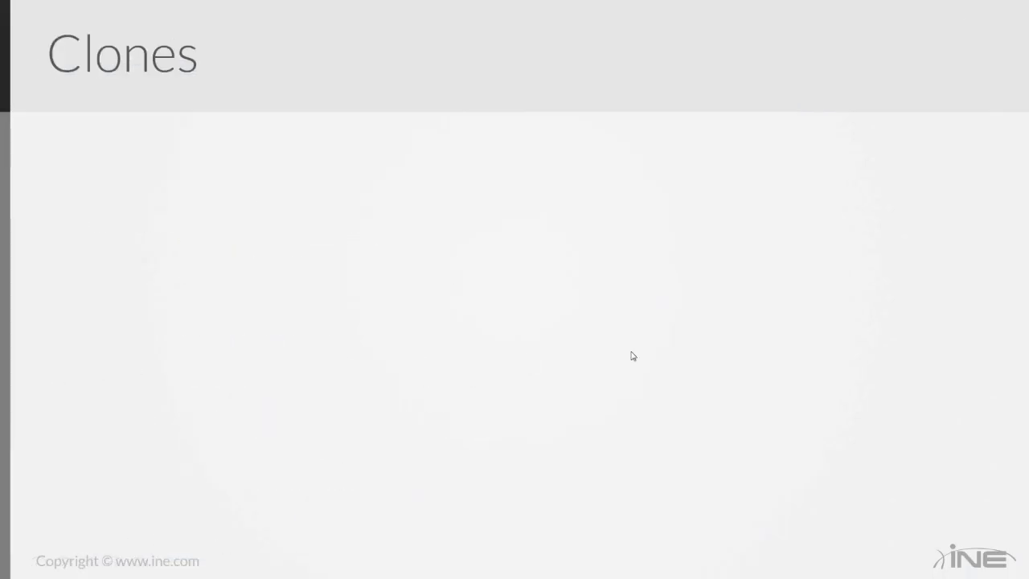
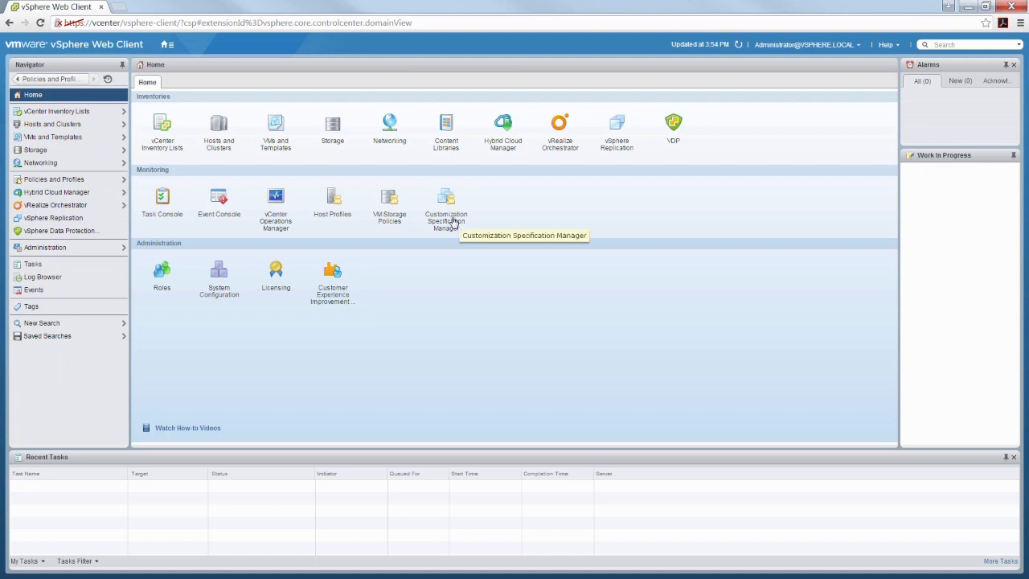
- Return to Home and open the Customization Specification Manager for vCenter.lab.local
left_click(167, 45)
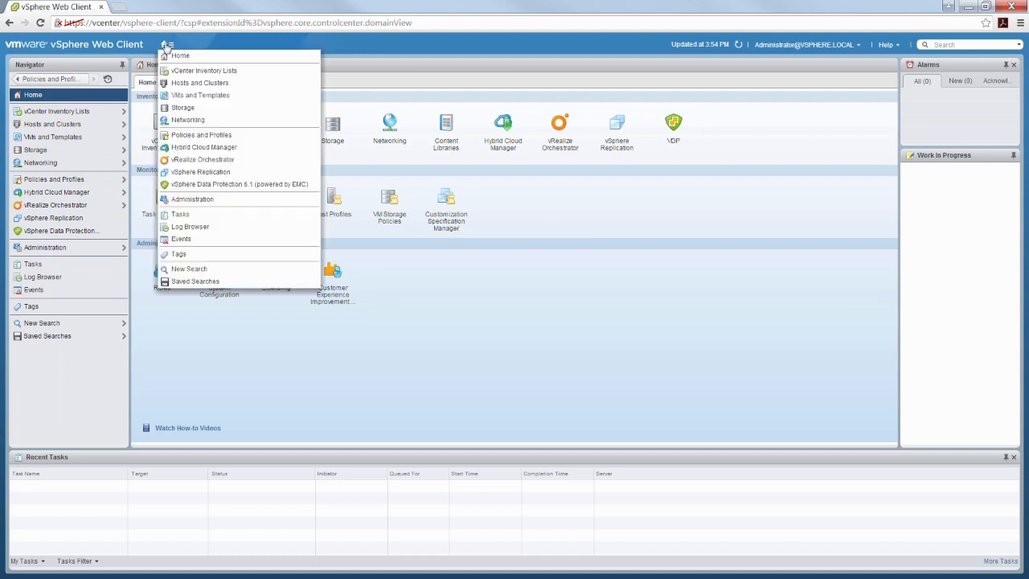
left_click(181, 61)
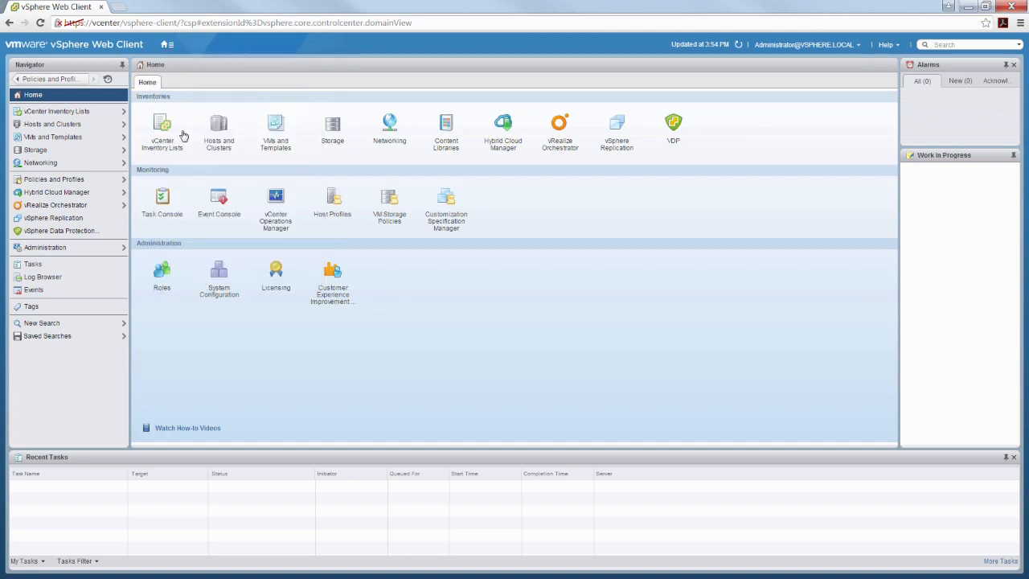
left_click(447, 222)
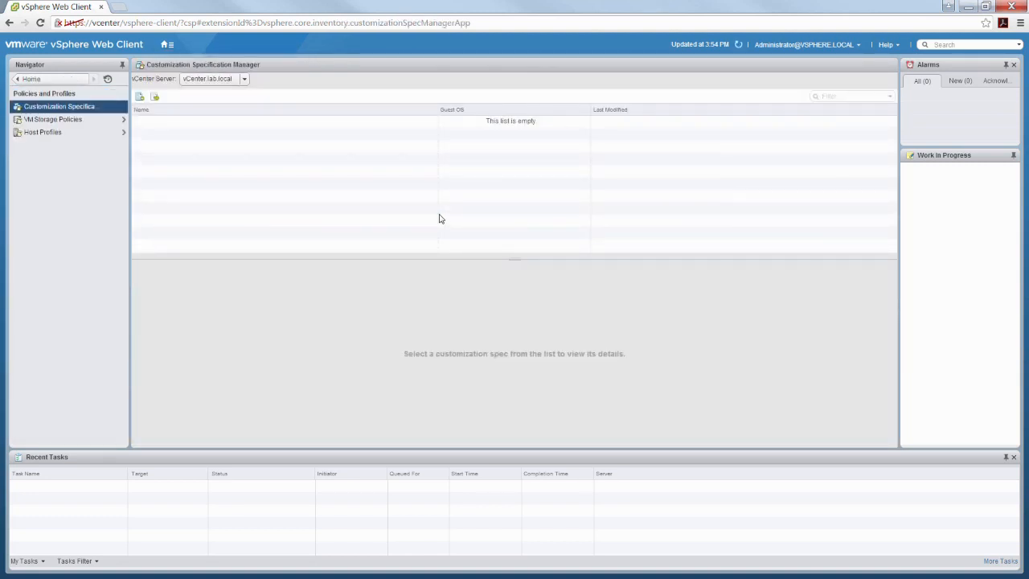
- Start a new customization spec named Server2012 with Windows as the target OS
left_click(140, 98)
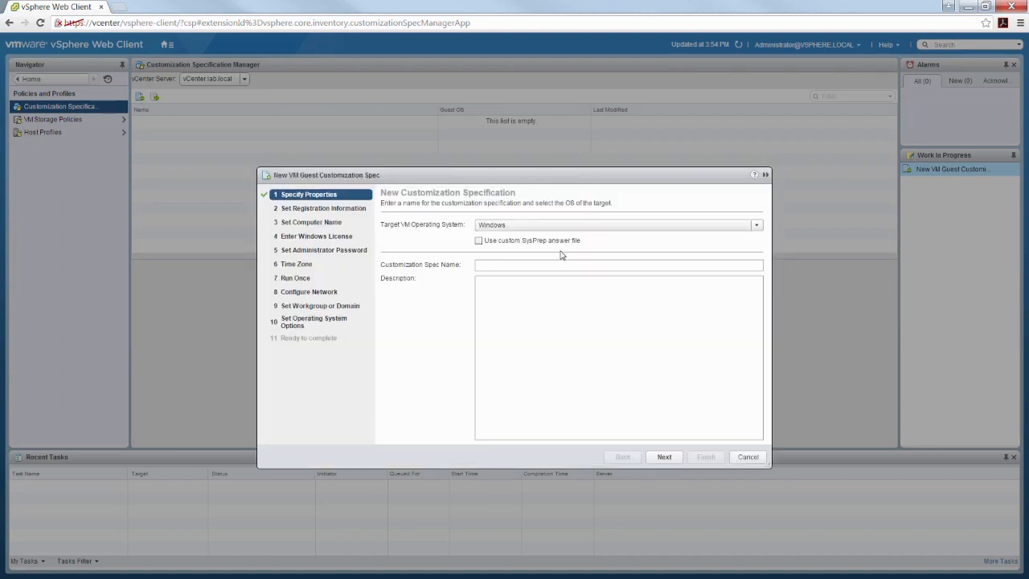
left_click(501, 264)
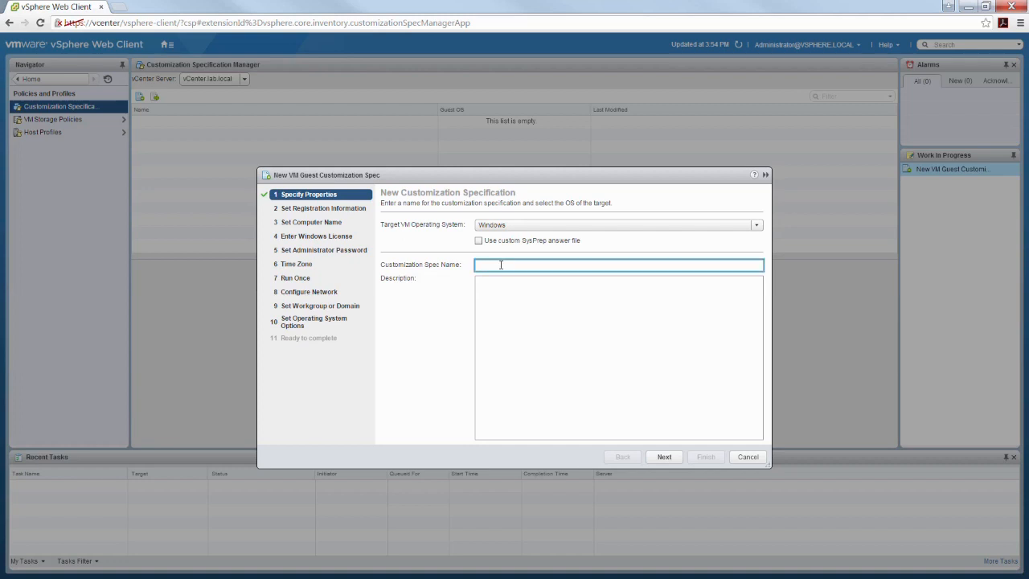
type("Server2012")
left_click(760, 228)
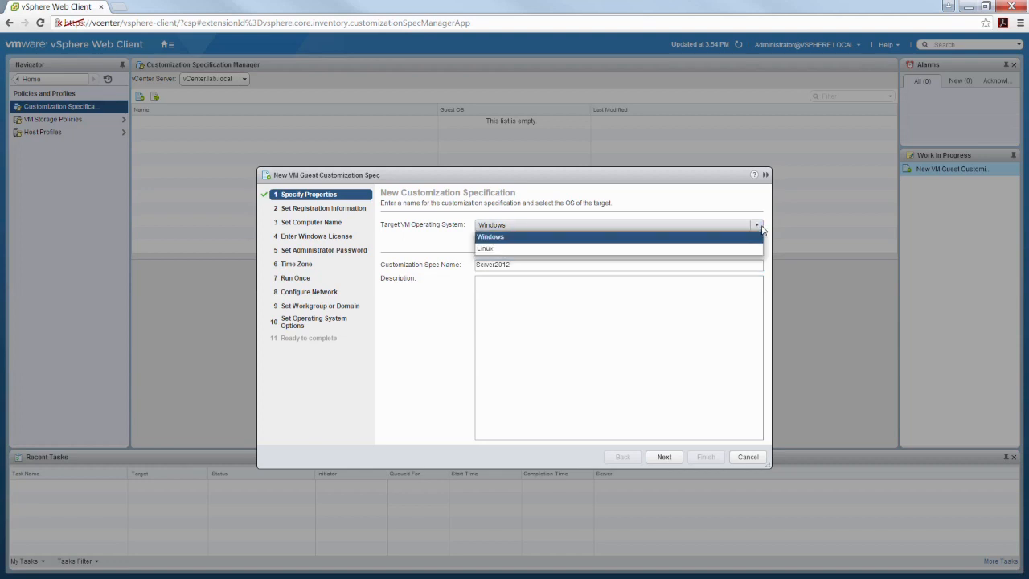
left_click(703, 204)
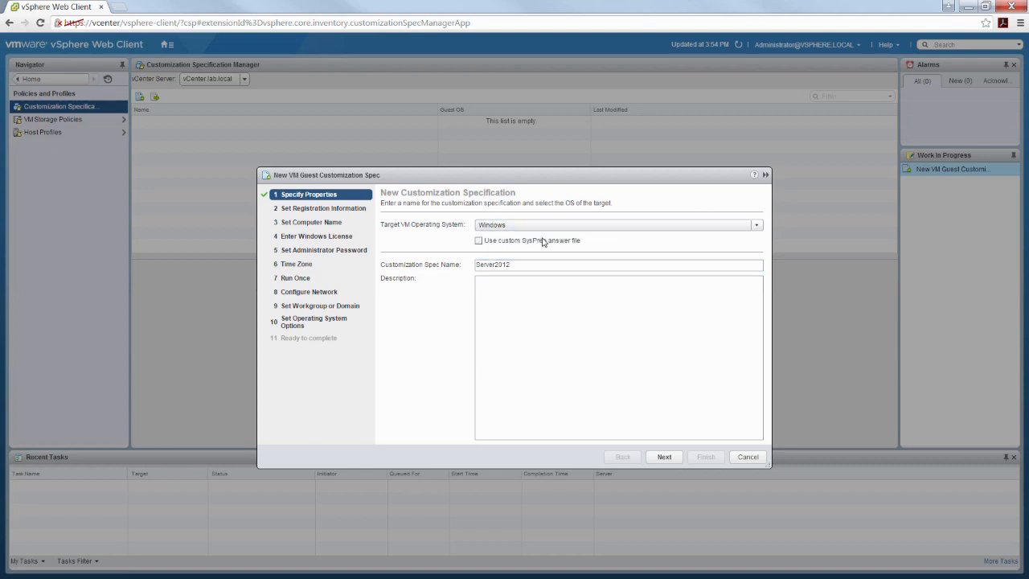
- Enter the registered owner's full name and organization INE as registration information
left_click(665, 456)
left_click(478, 225)
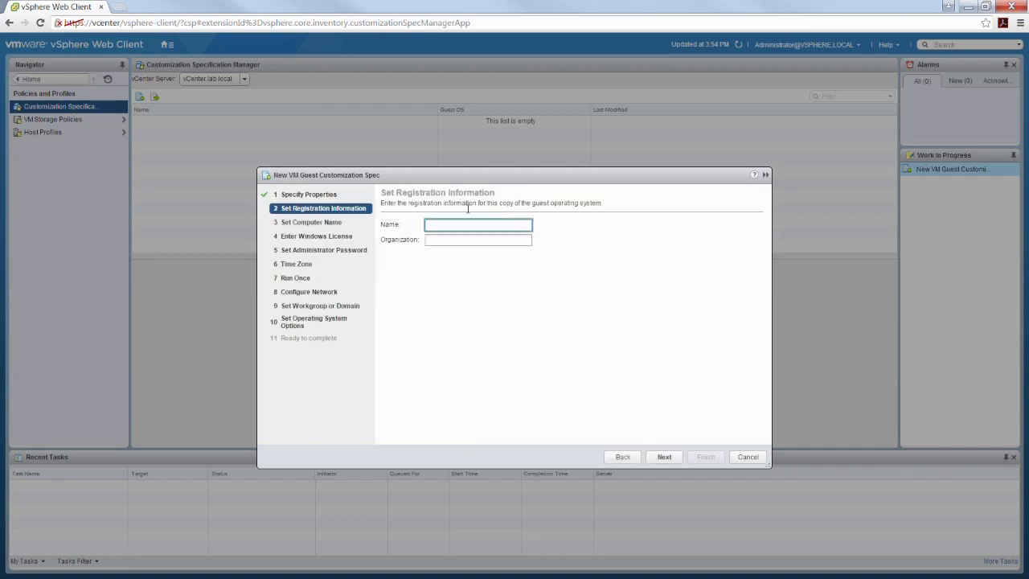
key("Tab")
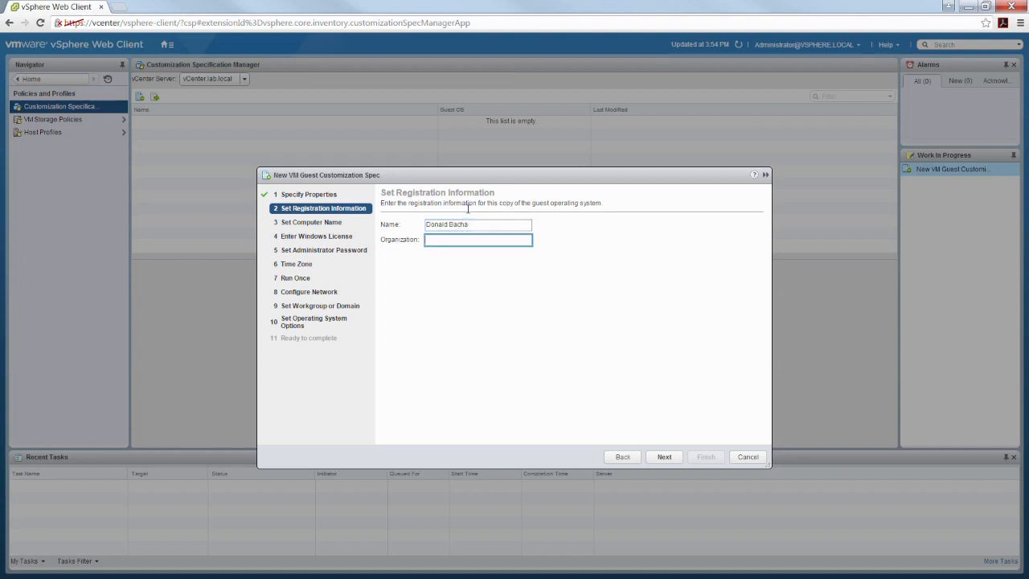
type("INE")
- Set the computer name to WinServ2012 and advance to the Windows license page
left_click(661, 457)
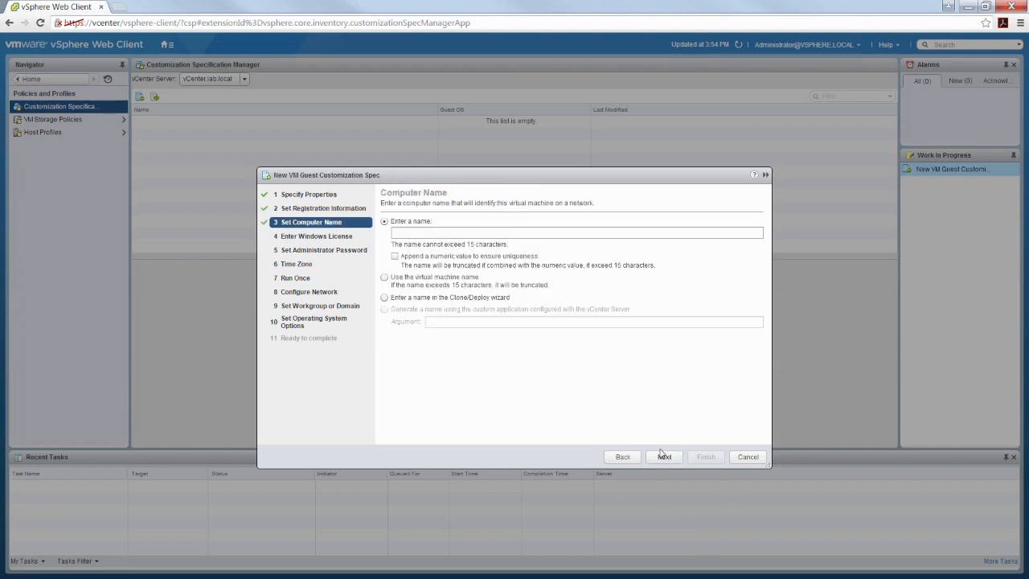
left_click(414, 233)
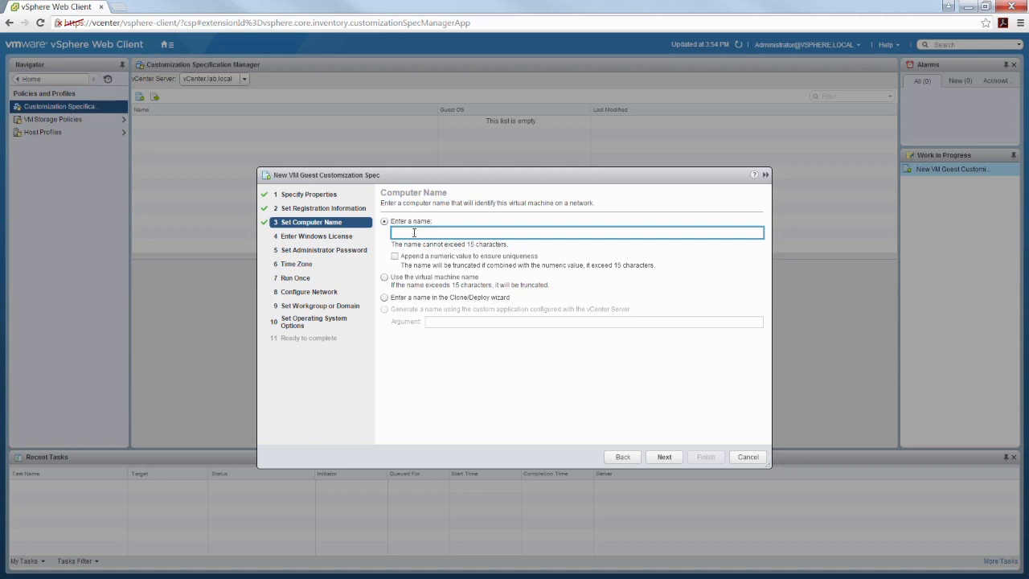
type("WinSERVE")
key("BackSpace")
key("BackSpace")
key("BackSpace")
key("BackSpace")
type("sER")
key("BackSpace")
key("BackSpace")
type("er201")
left_click(671, 458)
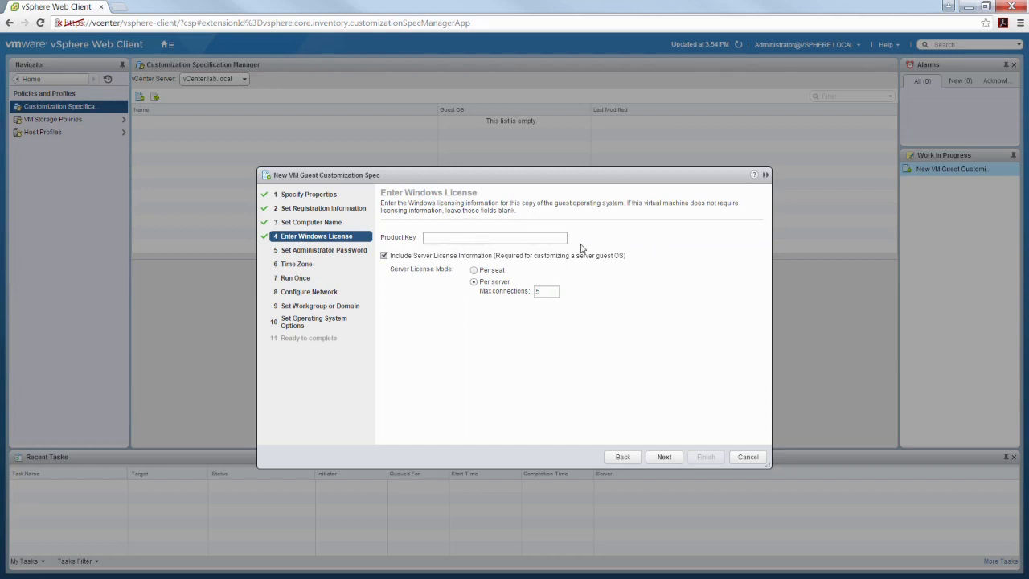
- Skip the product key and enter the administrator password and its confirmation
left_click(664, 457)
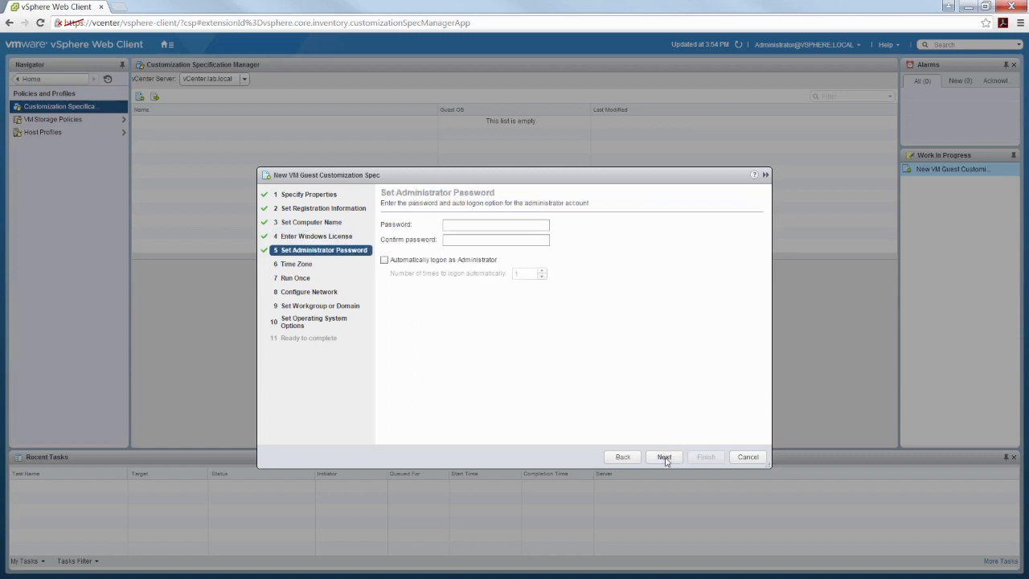
left_click(467, 228)
type("••••")
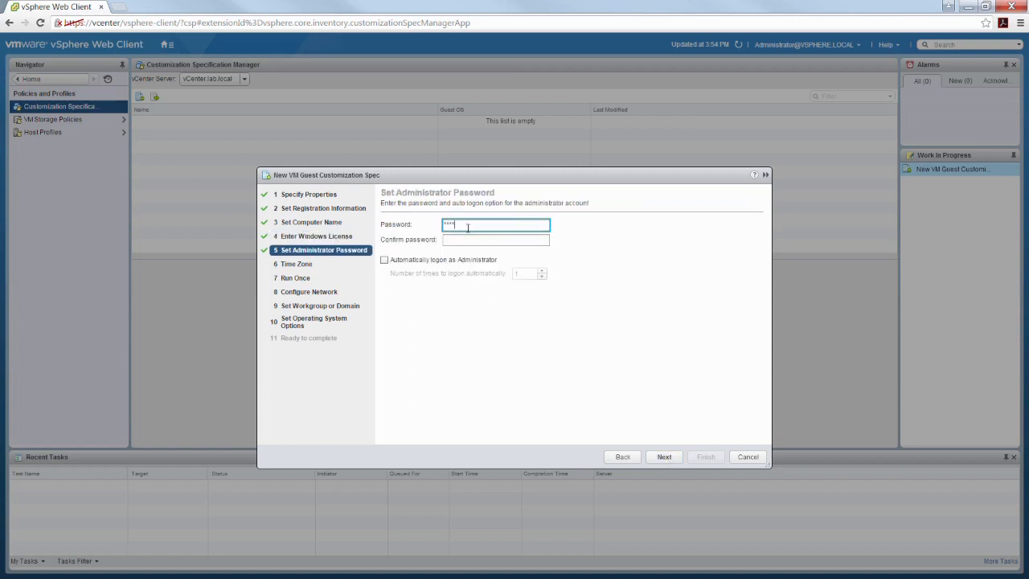
type("••••")
key("Tab")
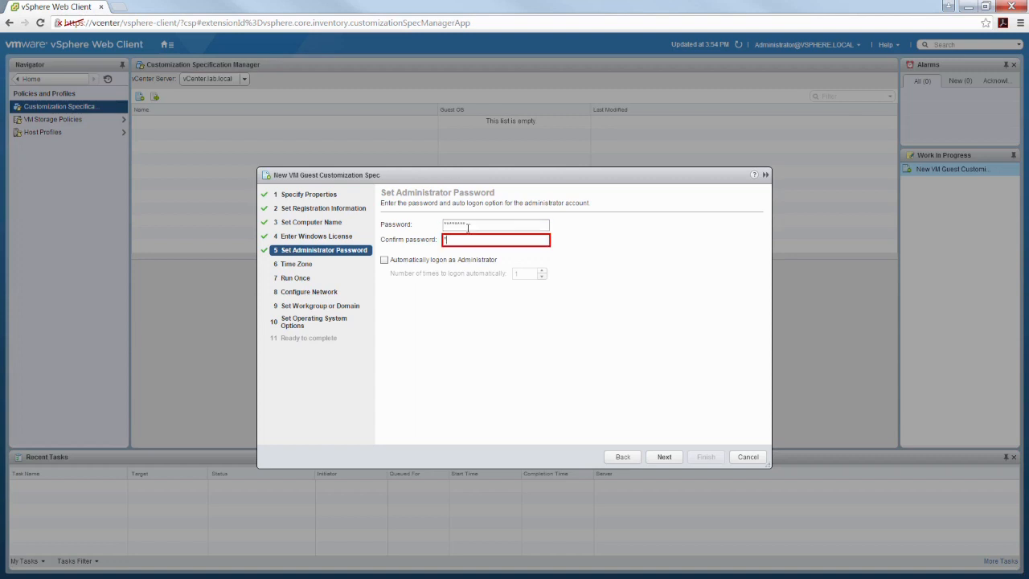
type("••••••")
left_click(666, 456)
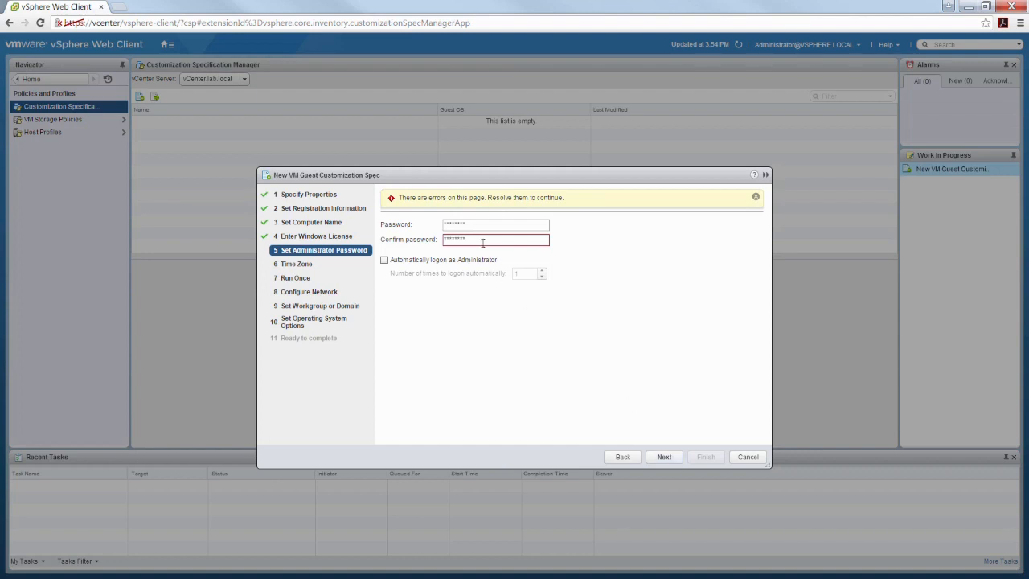
- Retype the administrator password and its confirmation after the page flags an error
left_click_drag(475, 226, 400, 227)
type("P*******")
key("Tab")
type("****")
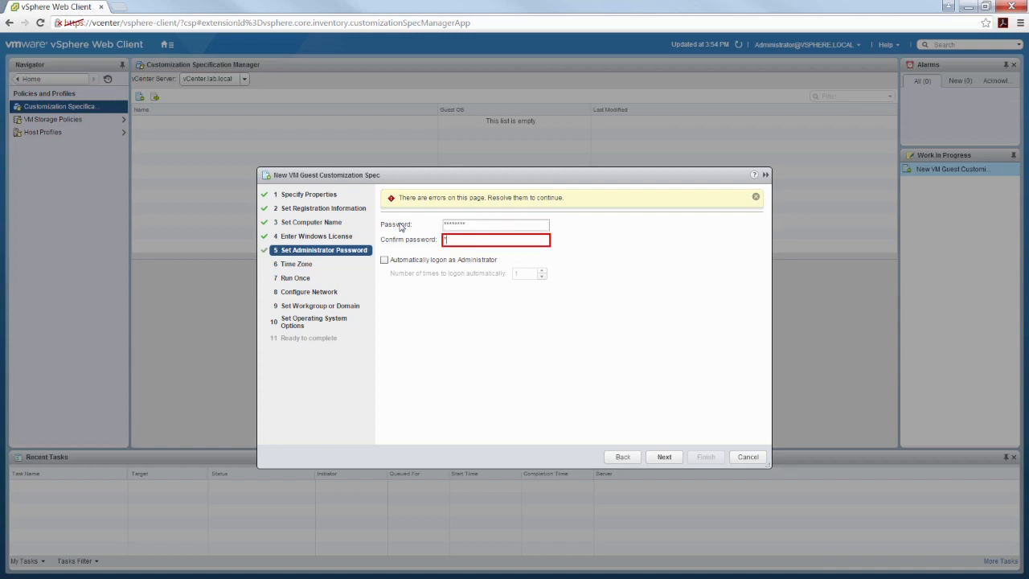
type("**")
- Accept the password, default time zone and empty Run Once pages to reach network configuration
left_click(664, 458)
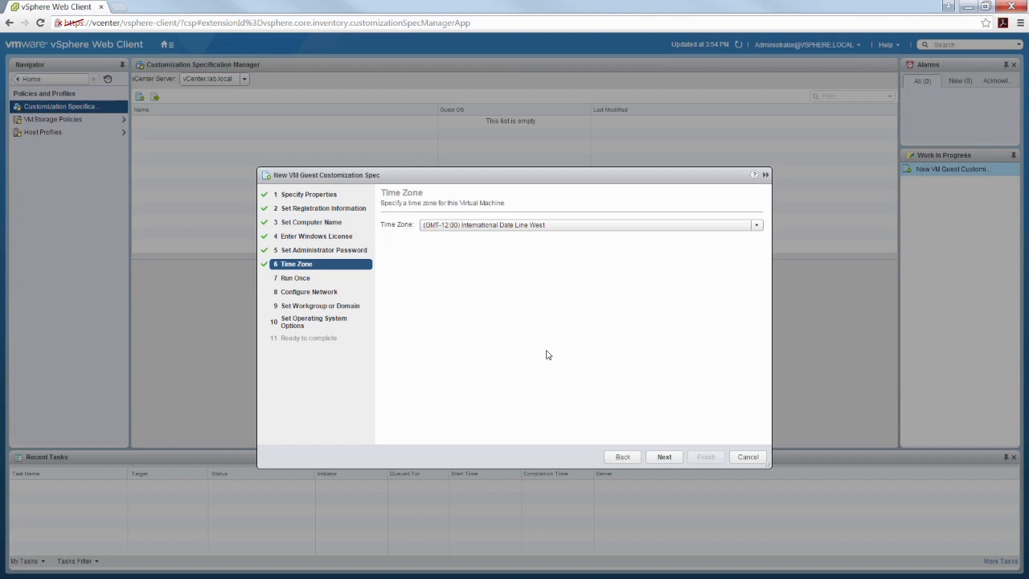
left_click(665, 457)
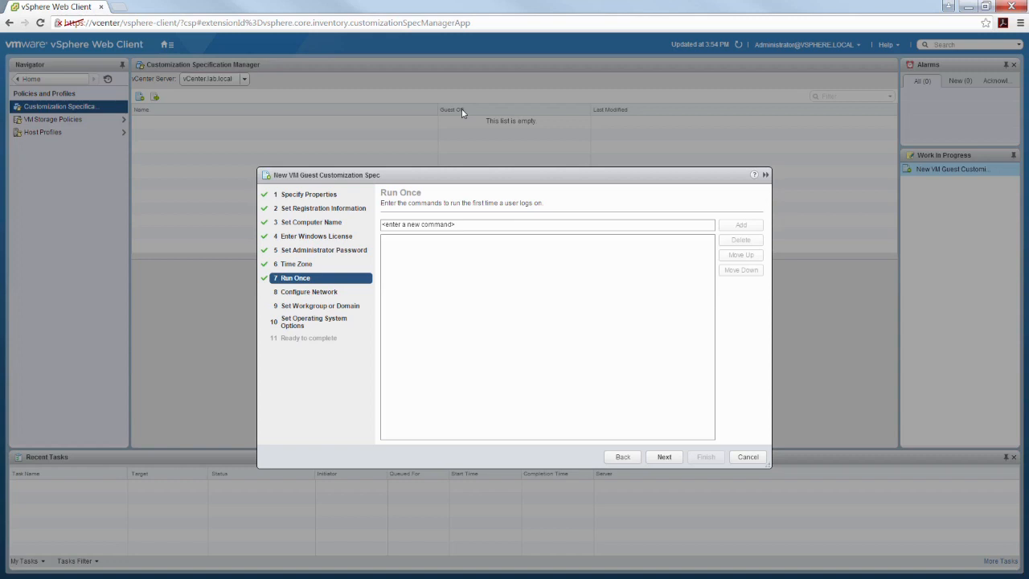
left_click(667, 459)
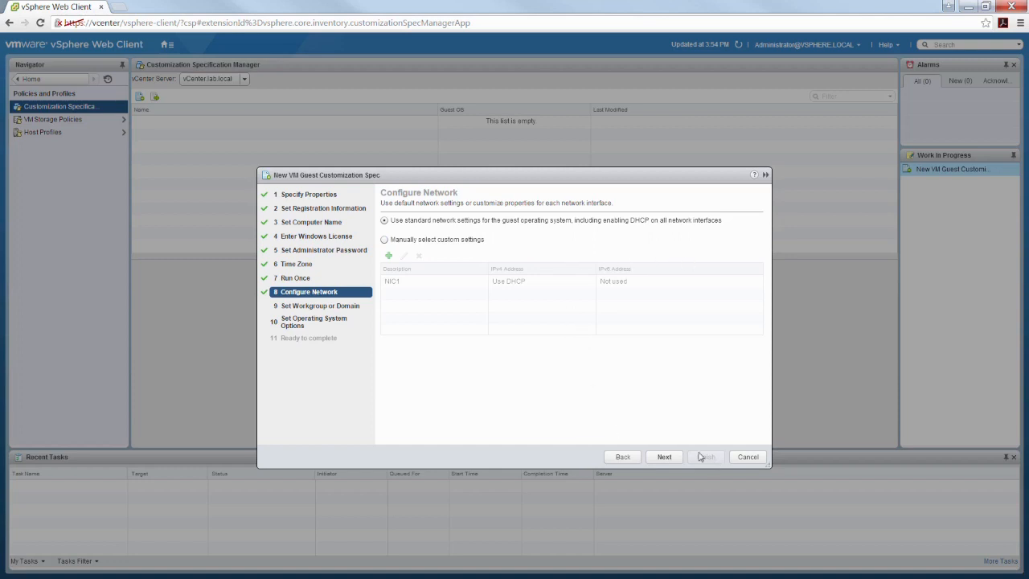
- Keep standard DHCP networking and workgroup WORKGROUP, review the summary, and save the Server2012 spec
left_click(666, 456)
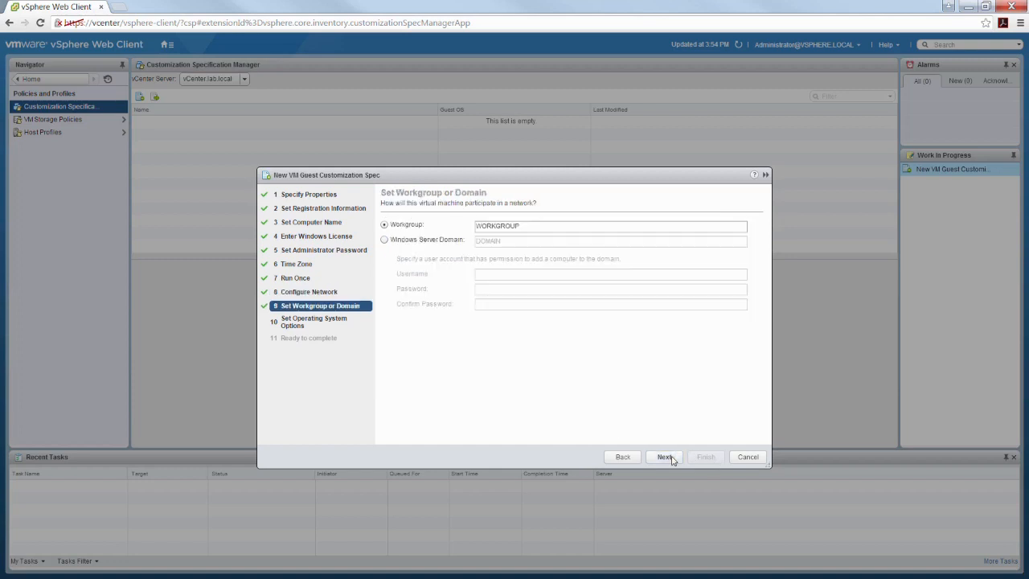
left_click(533, 226)
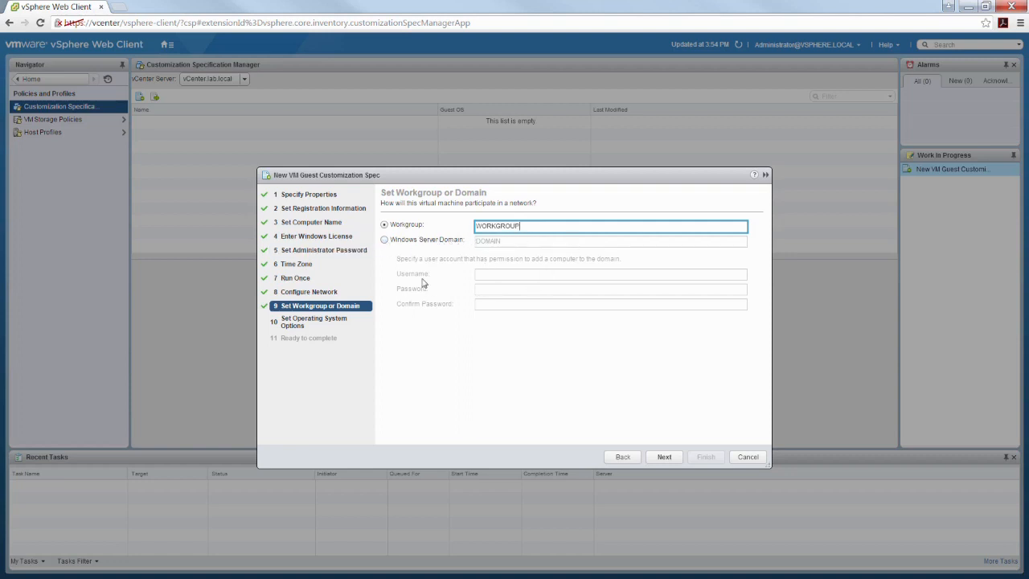
left_click(666, 457)
left_click(666, 457)
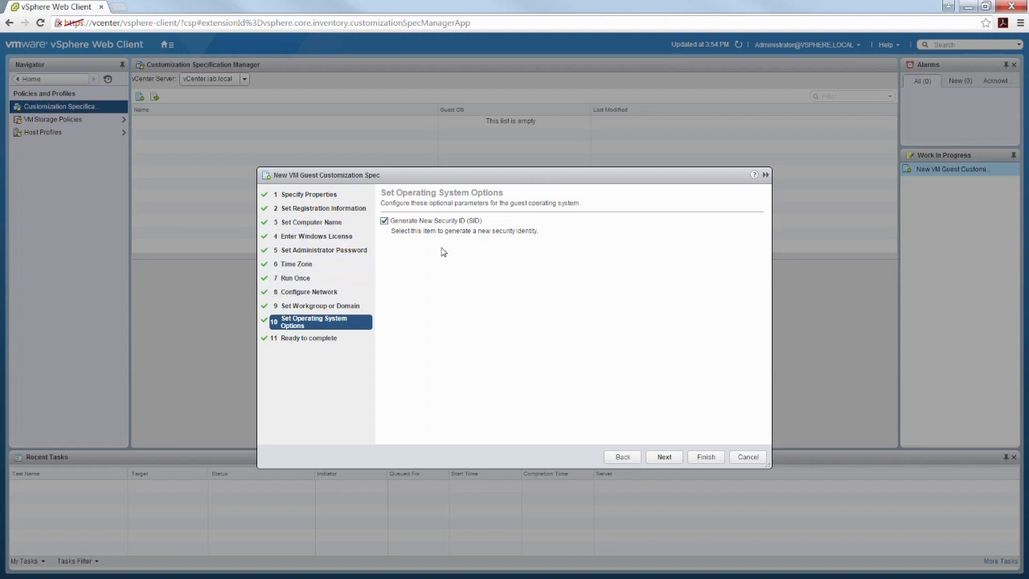
left_click(665, 457)
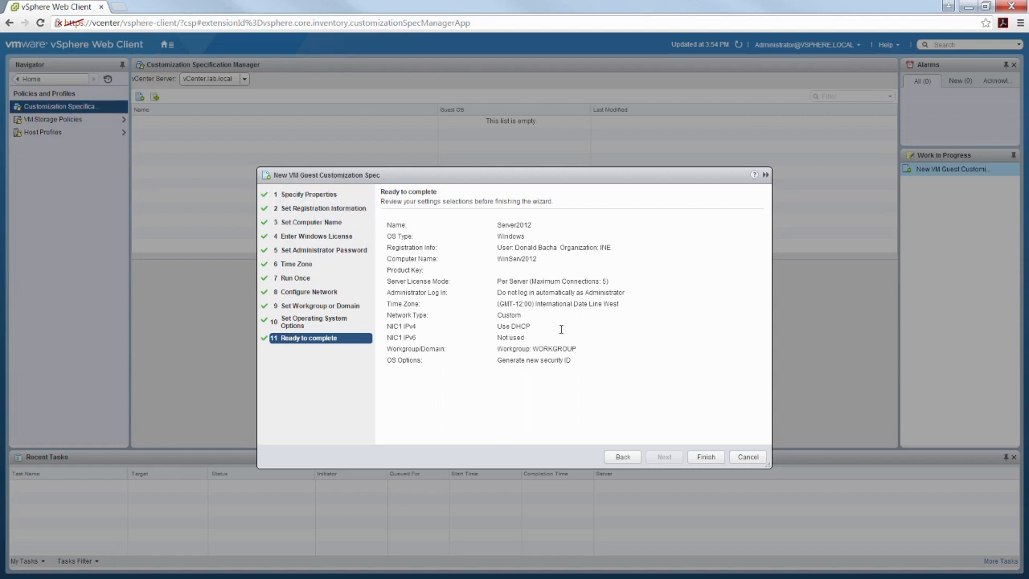
left_click(705, 457)
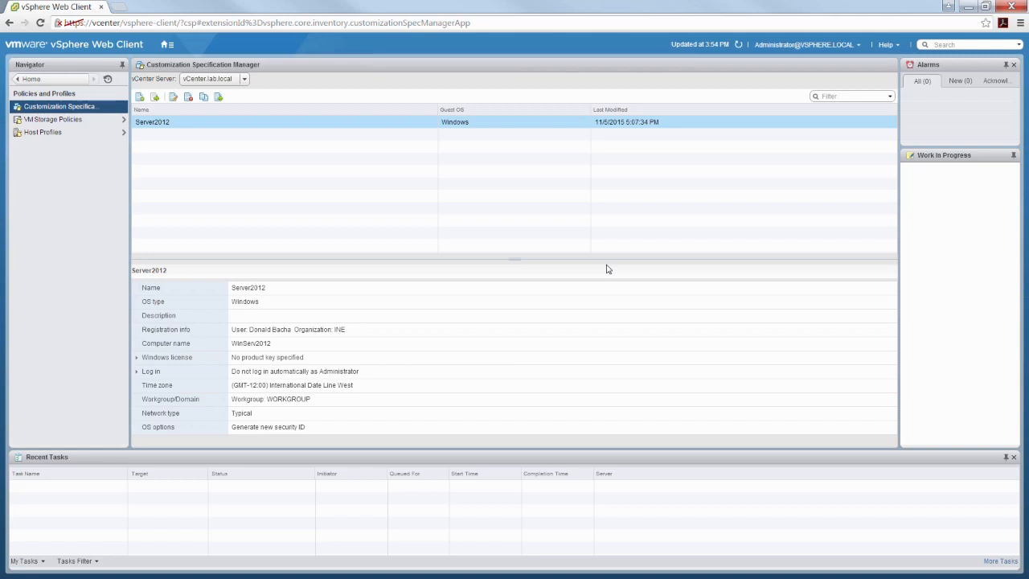
- Select the saved Server2012 spec, then go Home to Hosts and Clusters and show VM1's summary
left_click(166, 125)
left_click(166, 45)
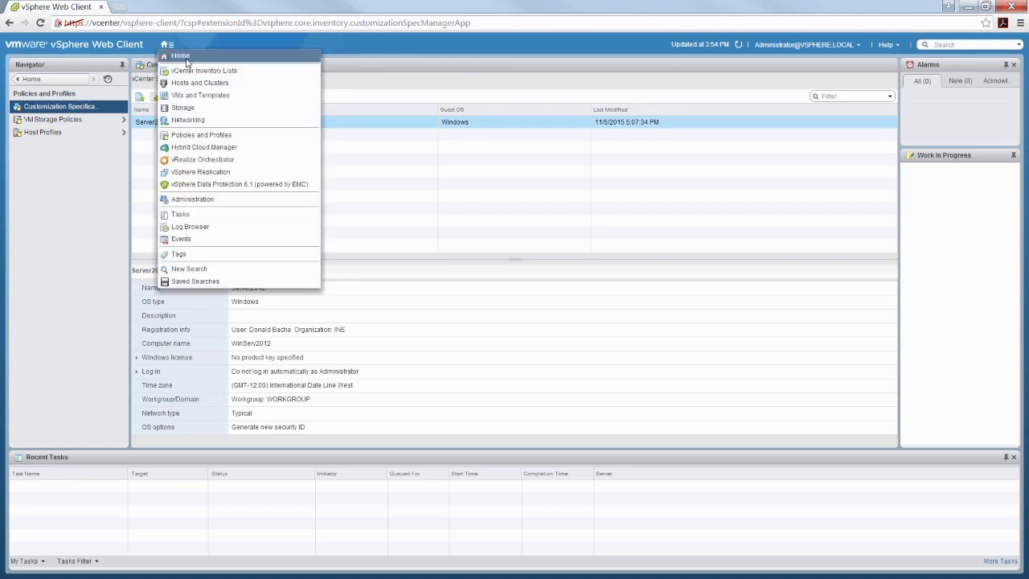
left_click(187, 58)
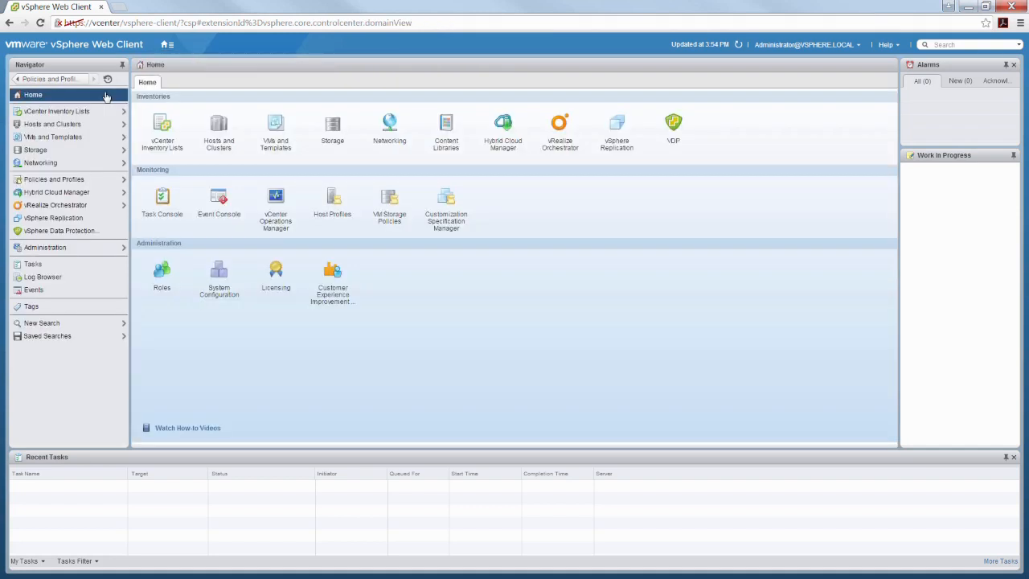
left_click(62, 130)
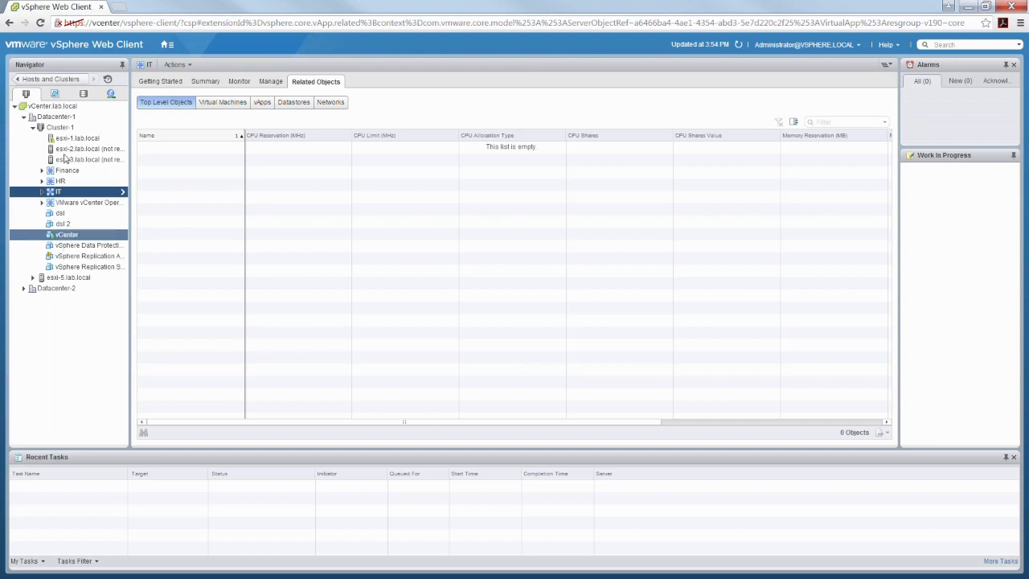
left_click(54, 94)
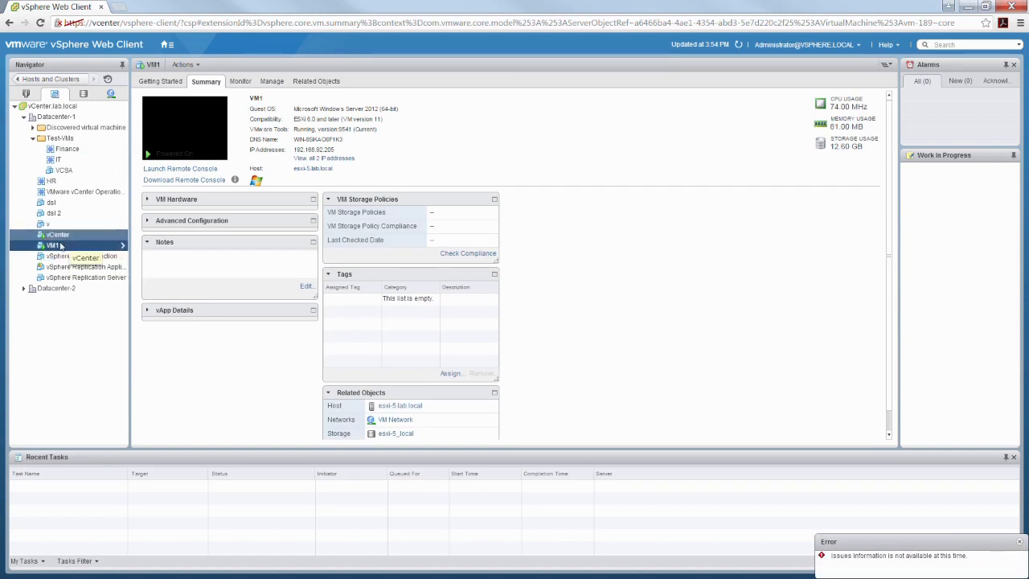
- Launch Clone to Virtual Machine from VM1's right-click Clone submenu
right_click(56, 248)
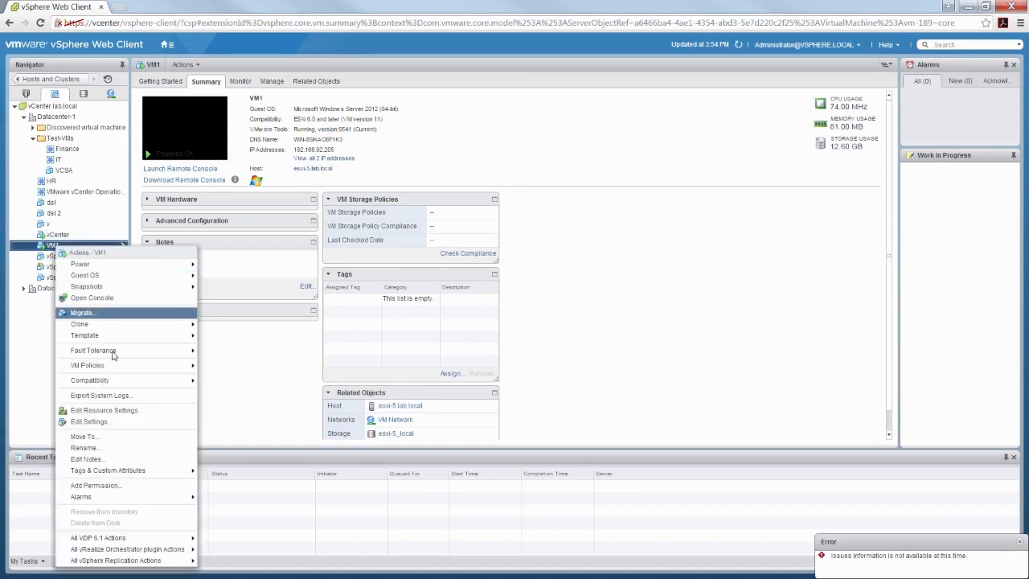
mouse_move(105, 325)
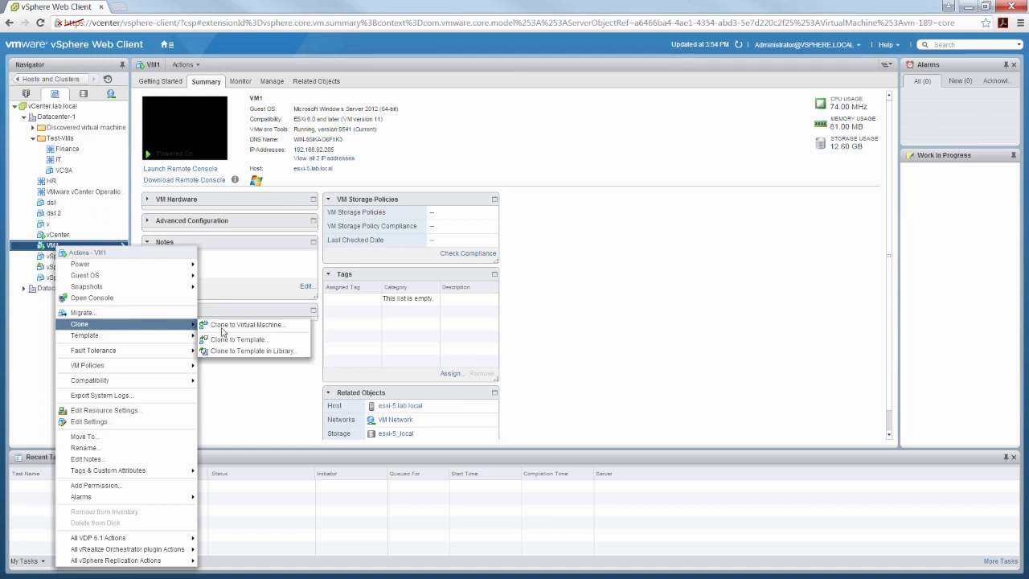
left_click(266, 326)
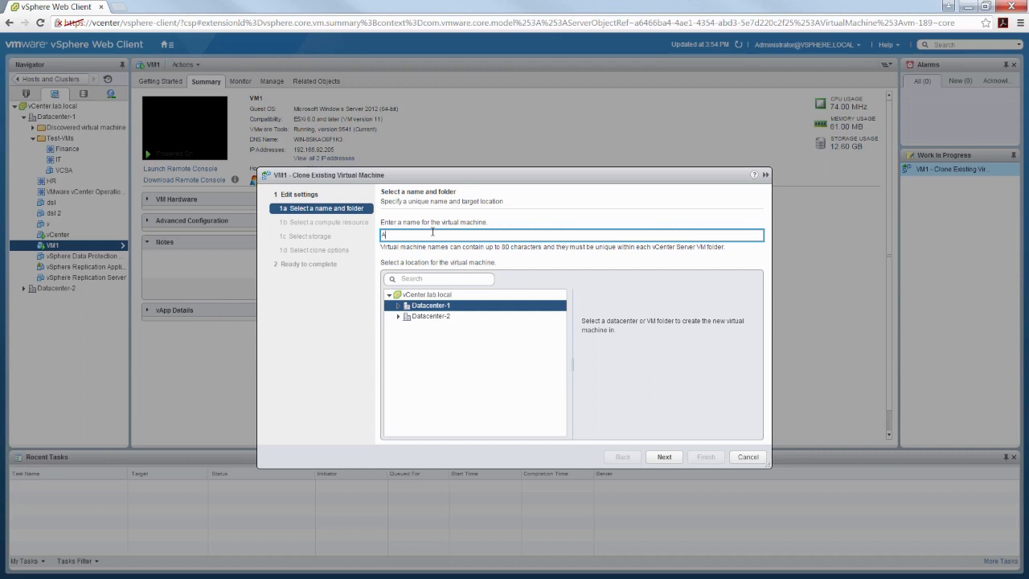
- Name the clone ApplicationServer and place it in Datacenter-1
type("icationS")
left_click(398, 308)
left_click(665, 458)
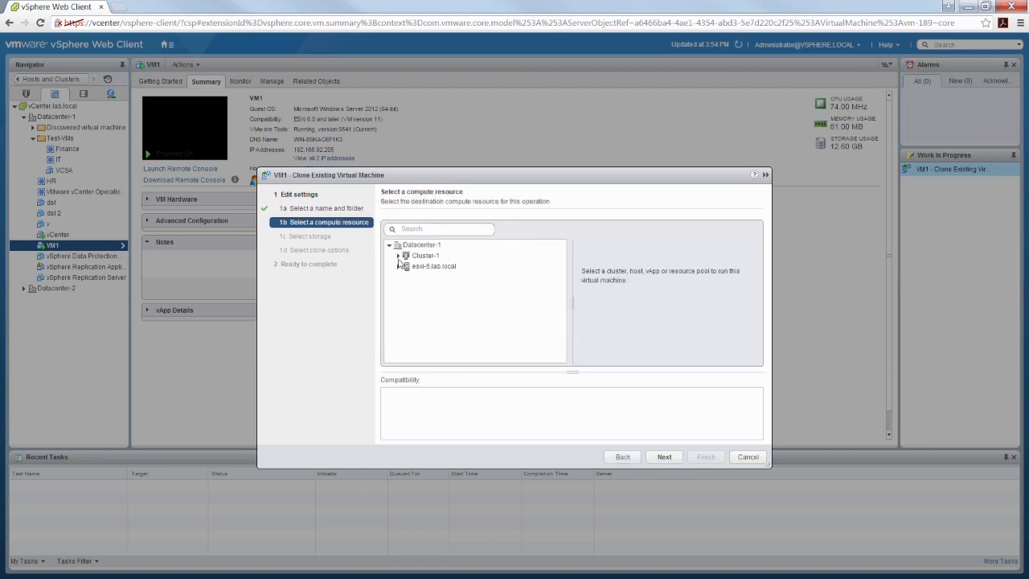
- Run the clone on host esxi-1.lab.local in Cluster-1 and accept DatastoreCluster1 storage
left_click(405, 266)
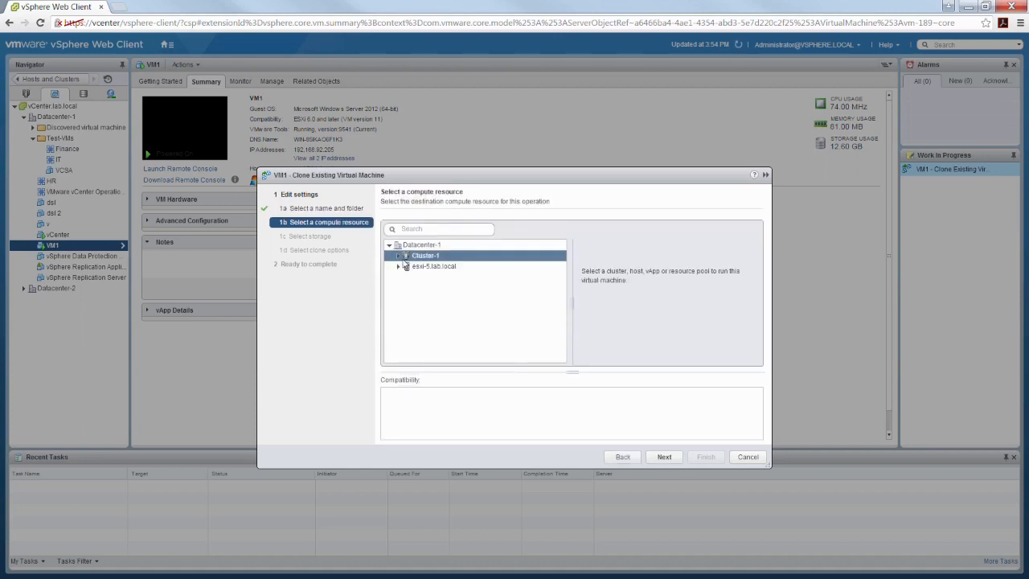
left_click(396, 255)
left_click(399, 256)
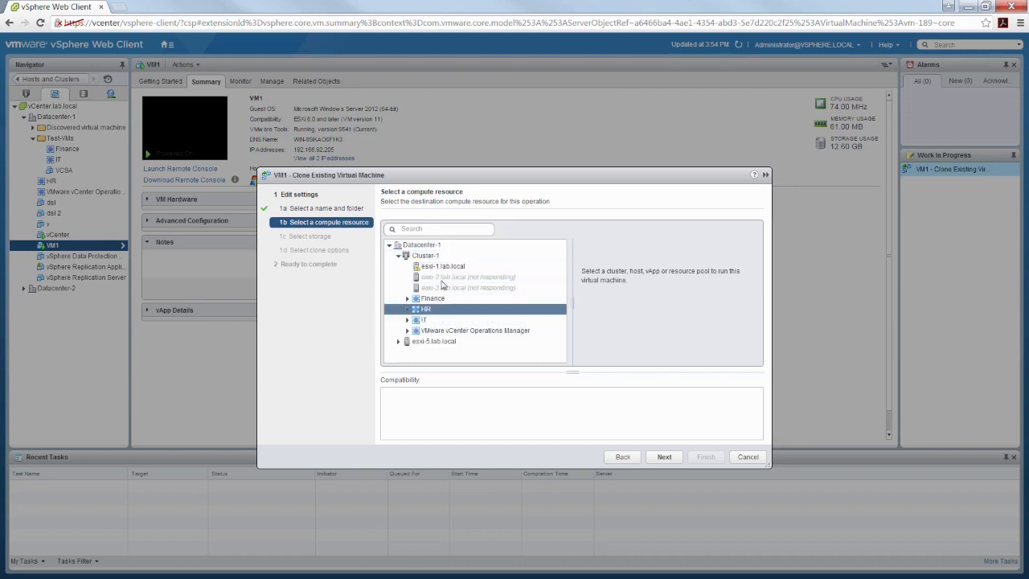
left_click(450, 270)
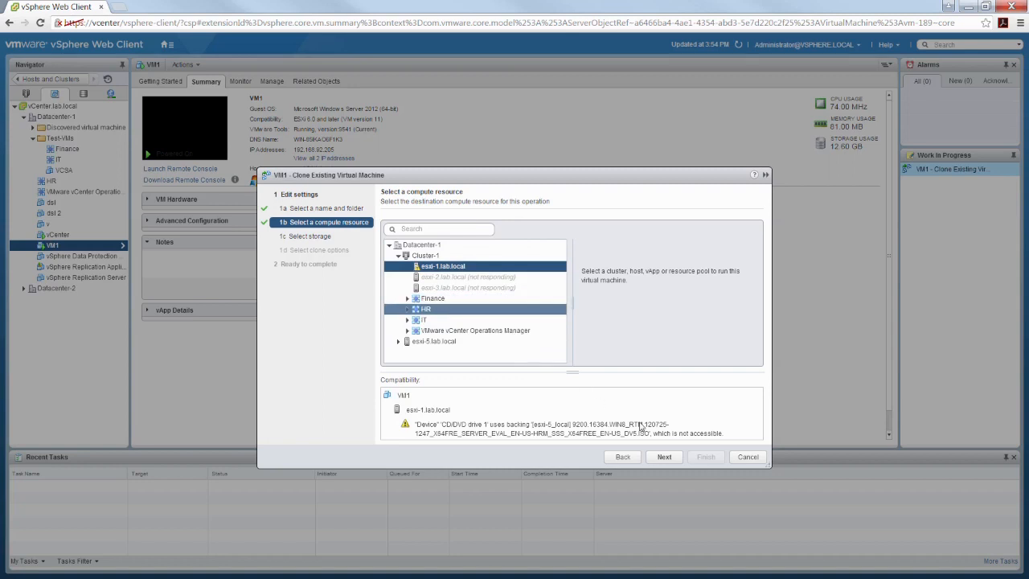
left_click(665, 458)
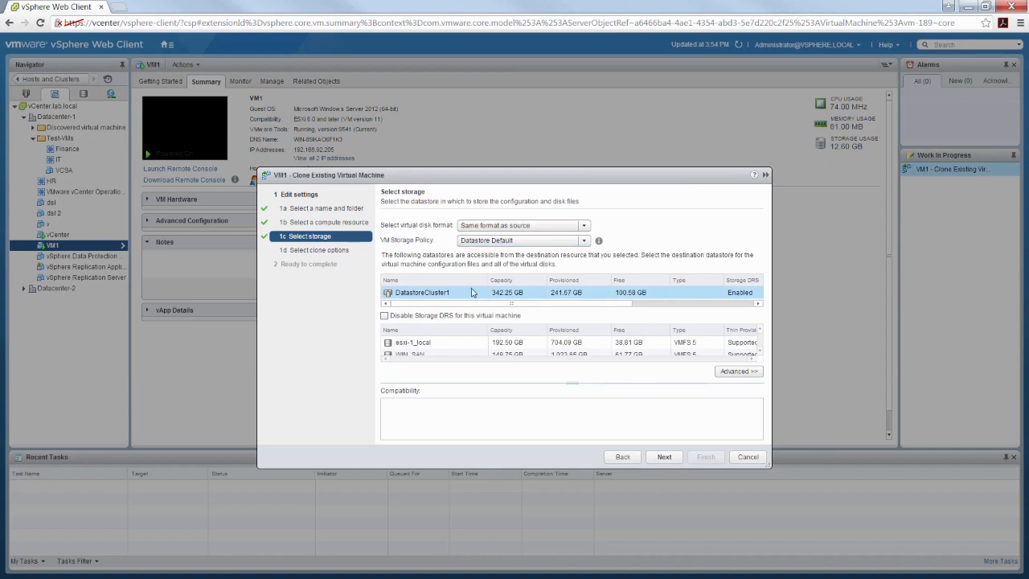
left_click(664, 456)
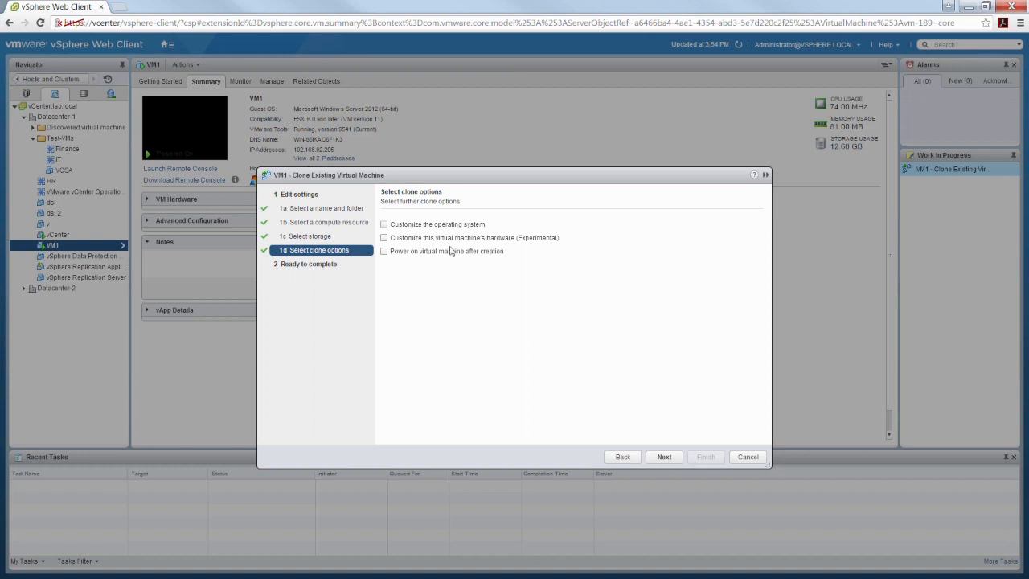
- Enable guest OS customization for the VM1 clone using the Server2012 spec and proceed to review
left_click(392, 228)
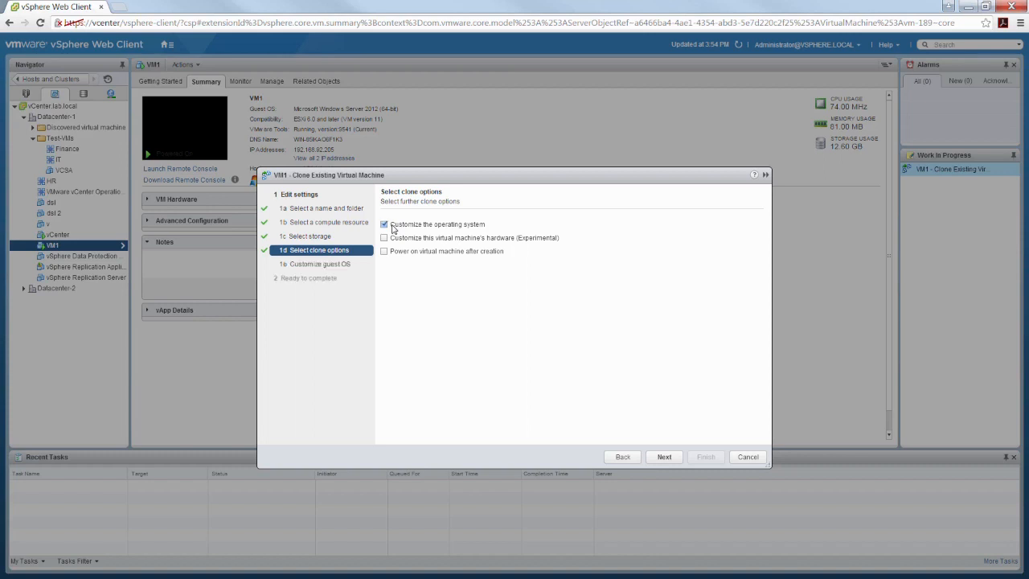
left_click(672, 458)
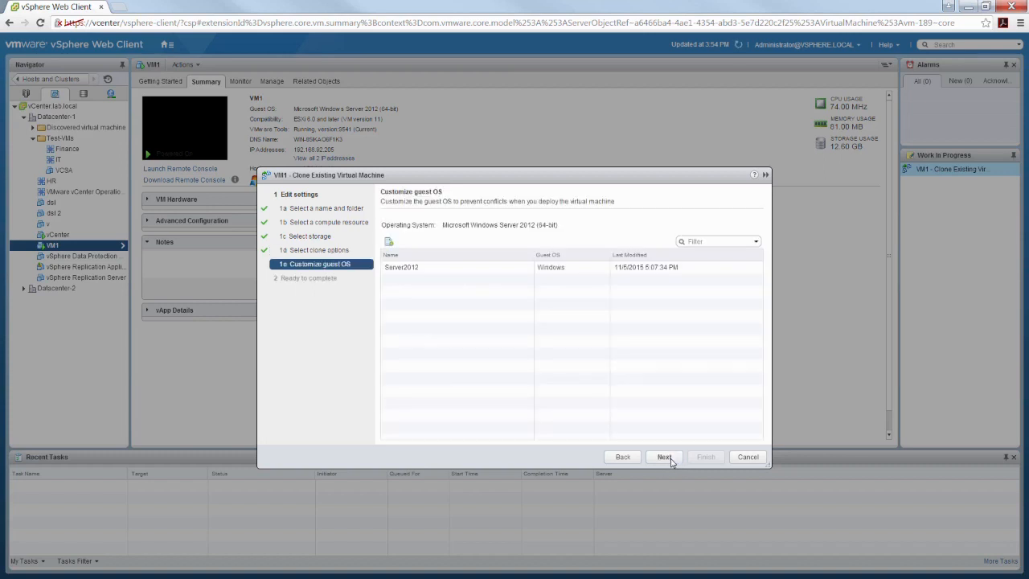
left_click(432, 270)
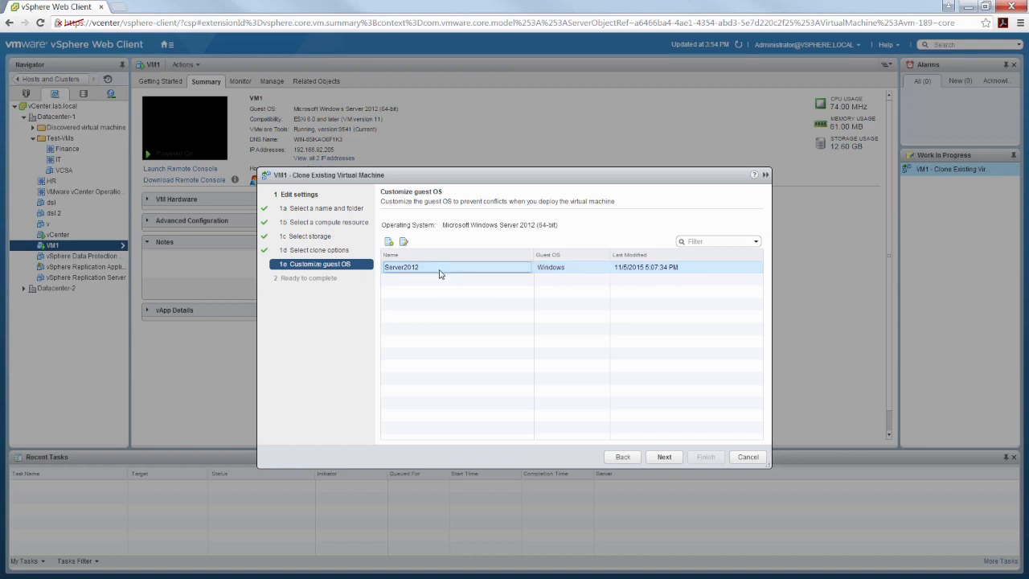
left_click(678, 457)
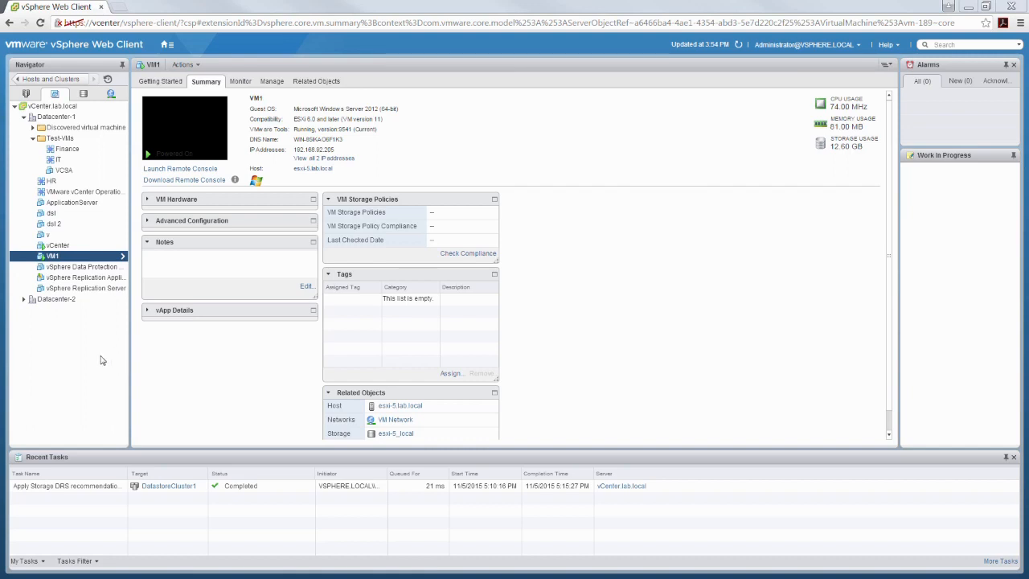
- Open the ApplicationServer VM's summary and dismiss the error notification
left_click(81, 205)
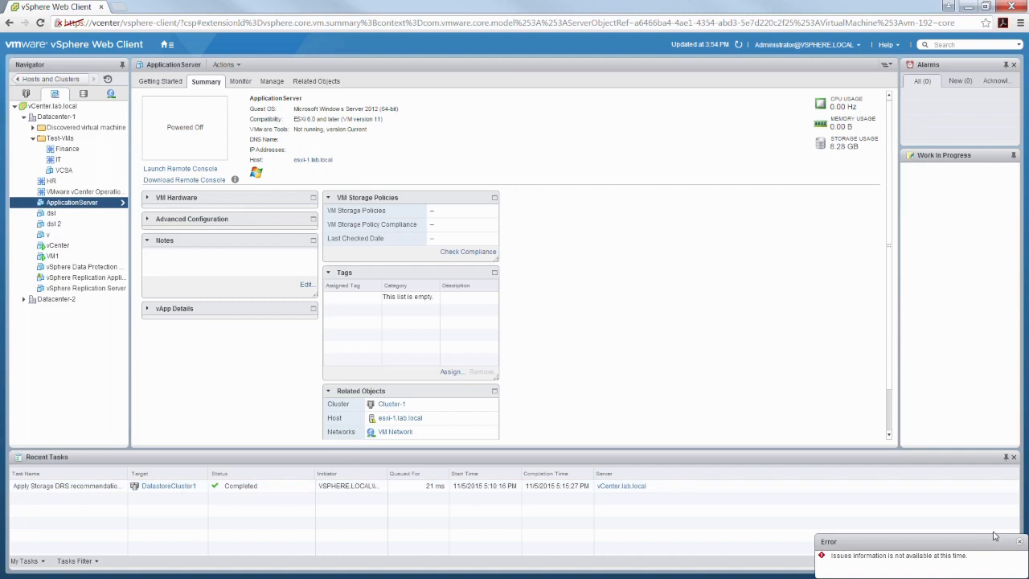
left_click(1019, 542)
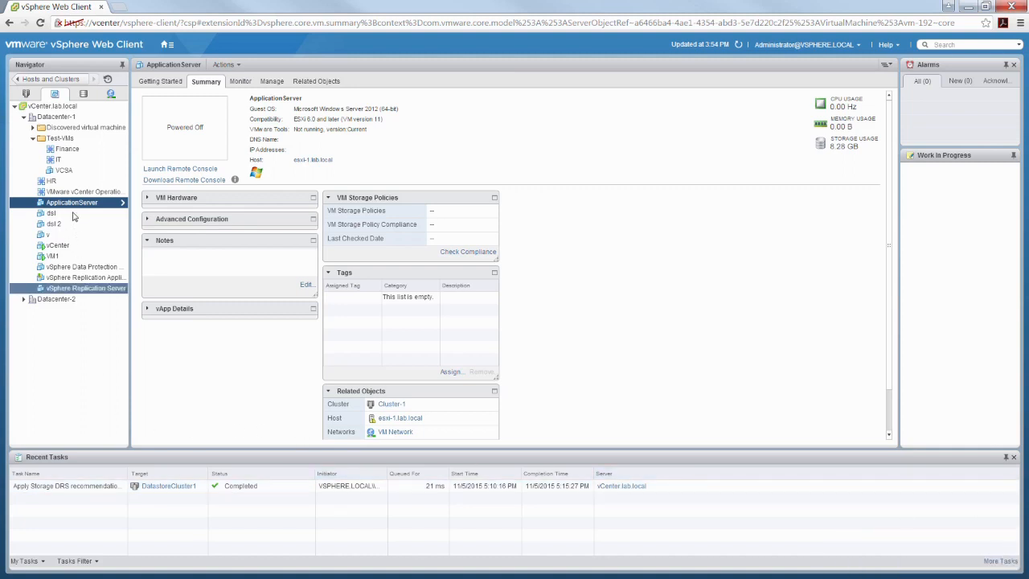